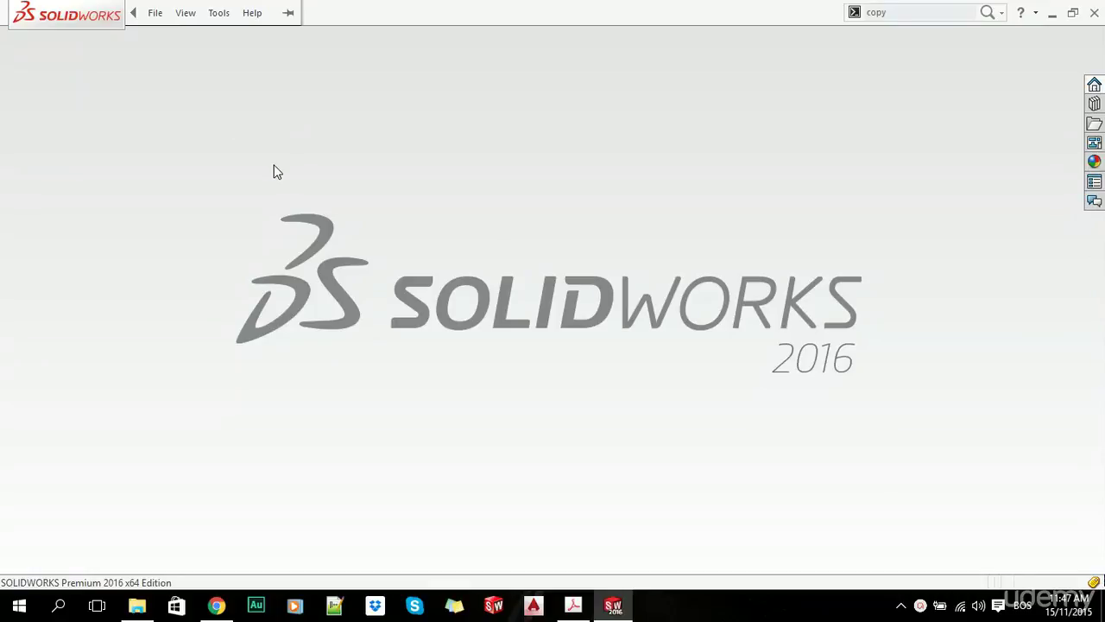
# Open valve_asm.SLDASM from the Bypass Valve folder, with the file list filtered to assemblies
pyautogui.click(155, 13)
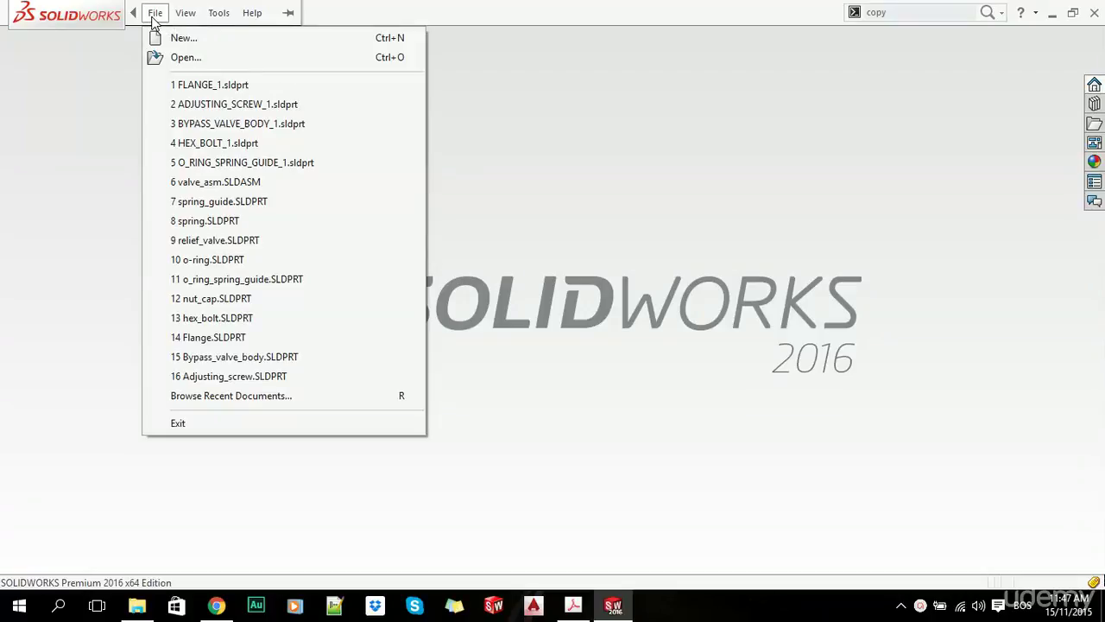
pyautogui.click(170, 58)
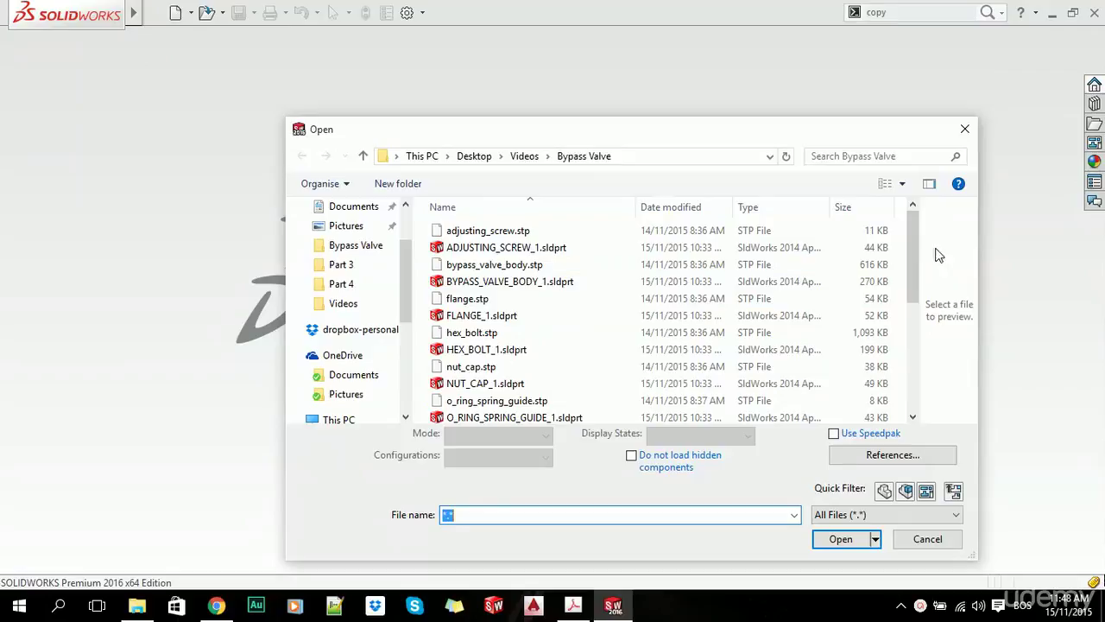
pyautogui.click(907, 491)
pyautogui.click(486, 241)
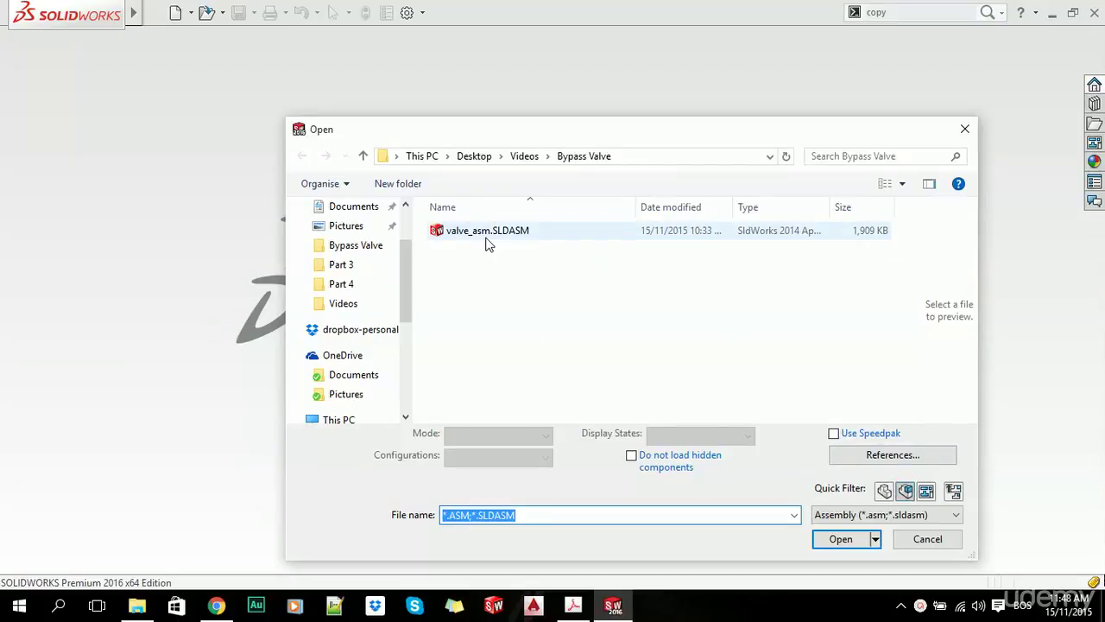
pyautogui.click(822, 546)
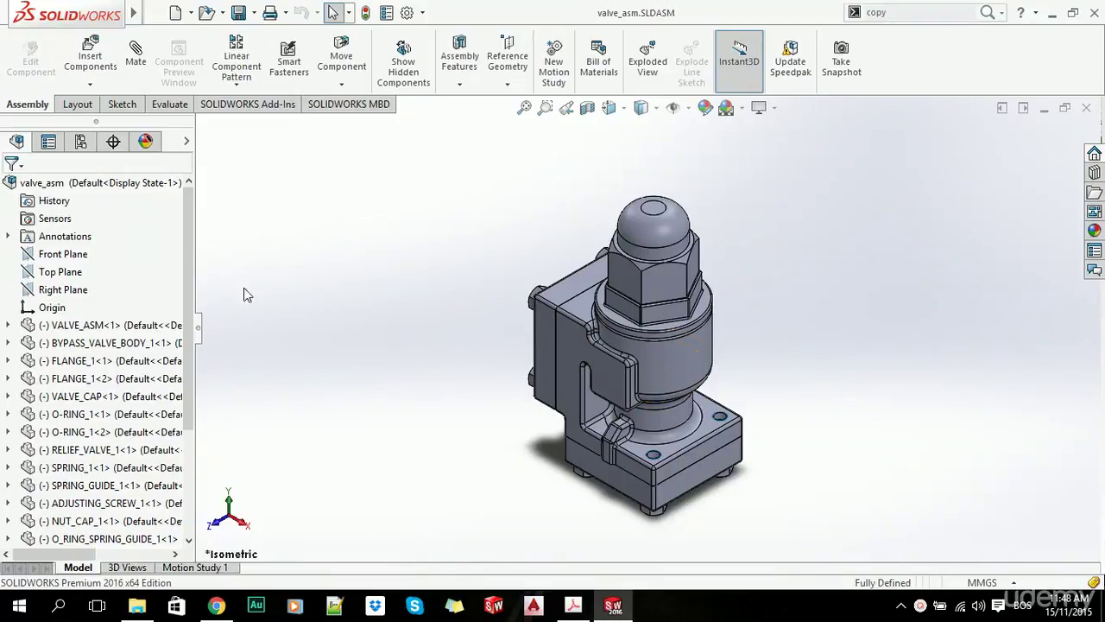
# Orbit the valve assembly to see its other side and zoom out
pyautogui.moveTo(185, 239)
pyautogui.mouseDown()
pyautogui.moveTo(186, 343)
pyautogui.moveTo(195, 257)
pyautogui.moveTo(185, 371)
pyautogui.moveTo(194, 221)
pyautogui.mouseUp()
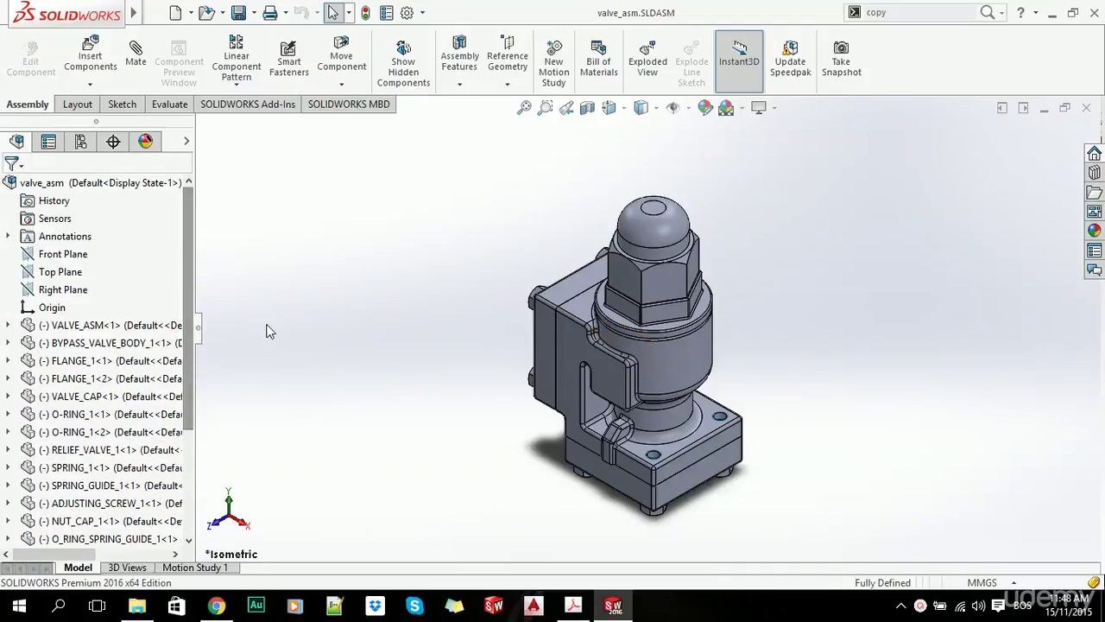
pyautogui.moveTo(268, 331)
pyautogui.mouseDown(button='middle')
pyautogui.moveTo(570, 266)
pyautogui.moveTo(689, 337)
pyautogui.mouseUp(button='middle')
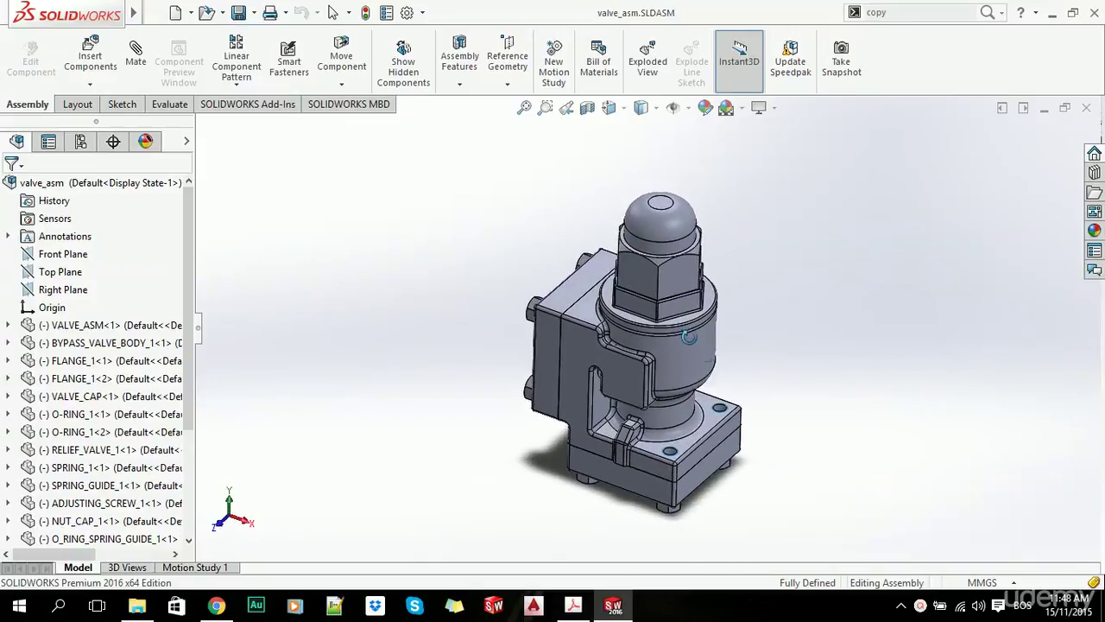
pyautogui.scroll(2, 548, 325)
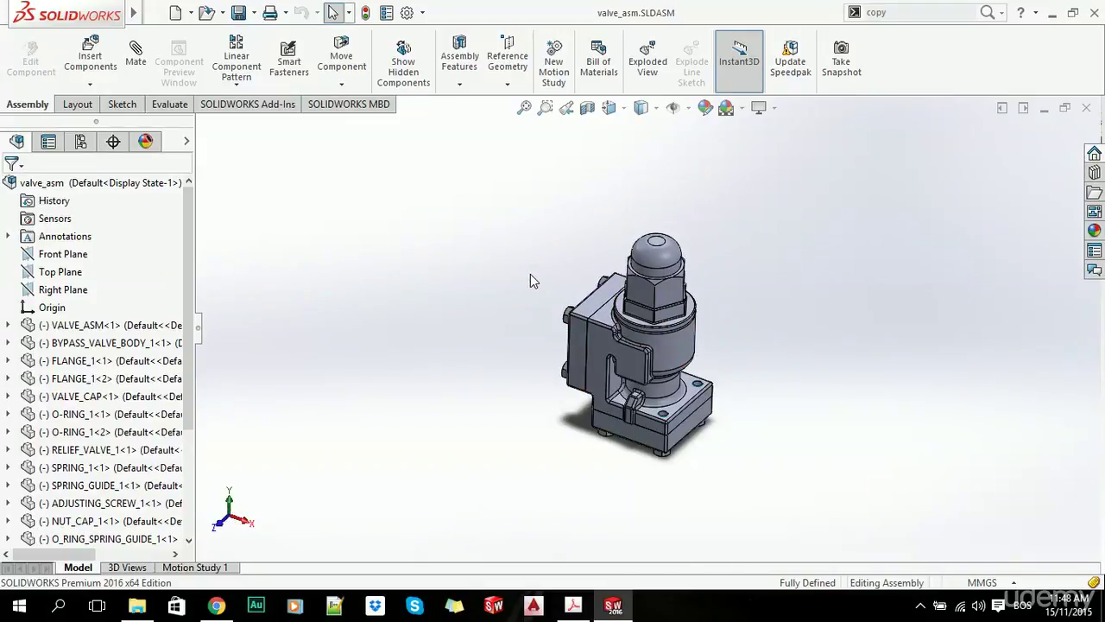
# View the assembly from Front, Top, Right and Back, then return to Isometric with Ctrl+7
pyautogui.press('space')
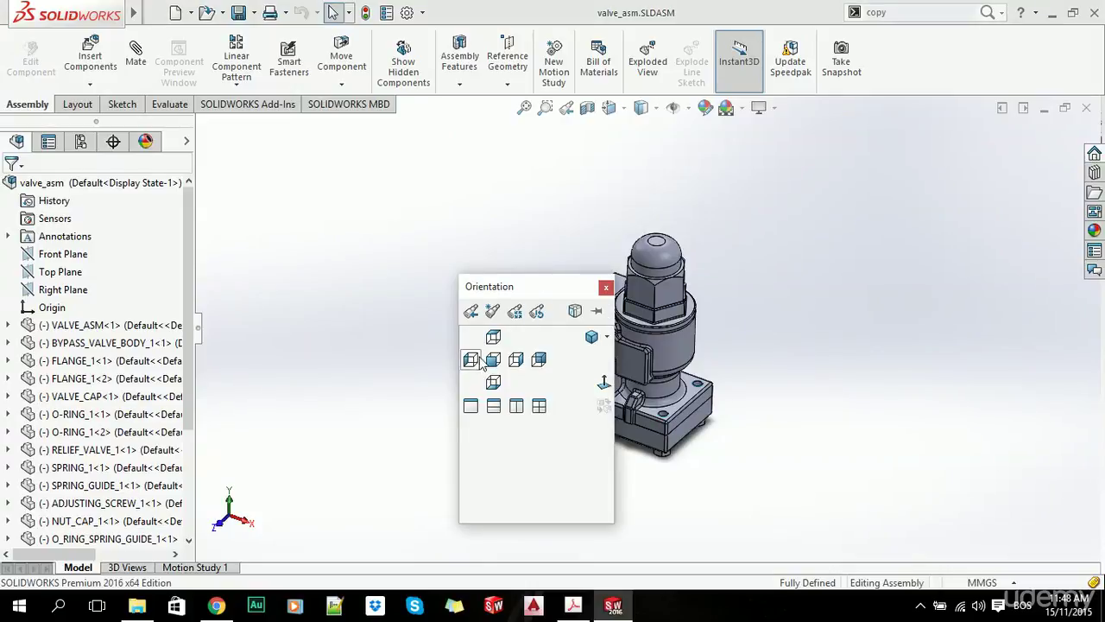
pyautogui.click(479, 361)
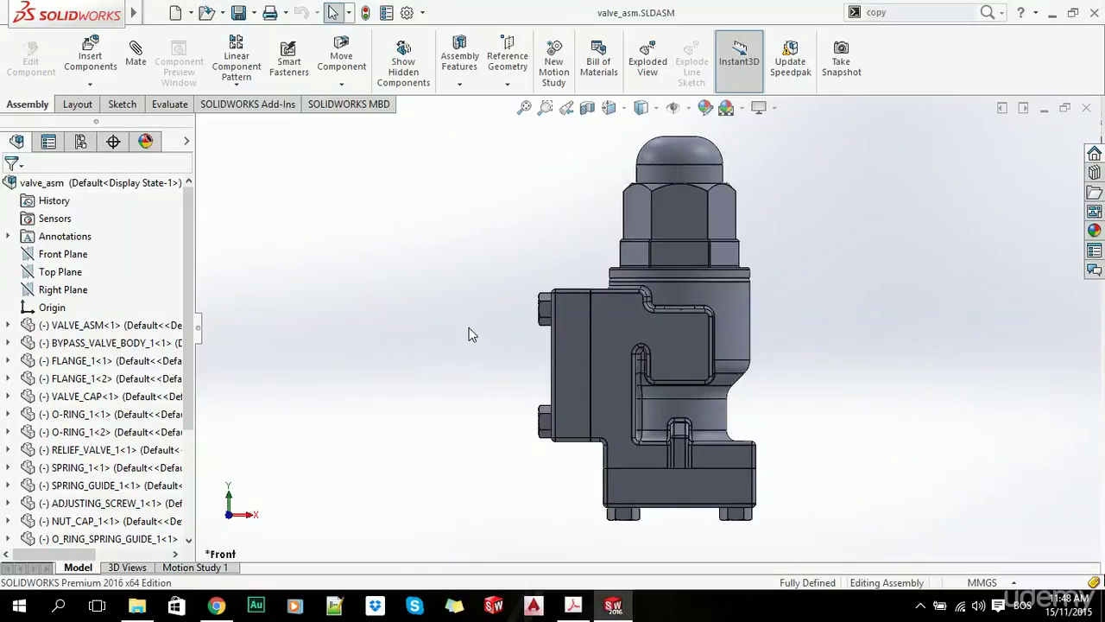
pyautogui.press('space')
pyautogui.click(436, 304)
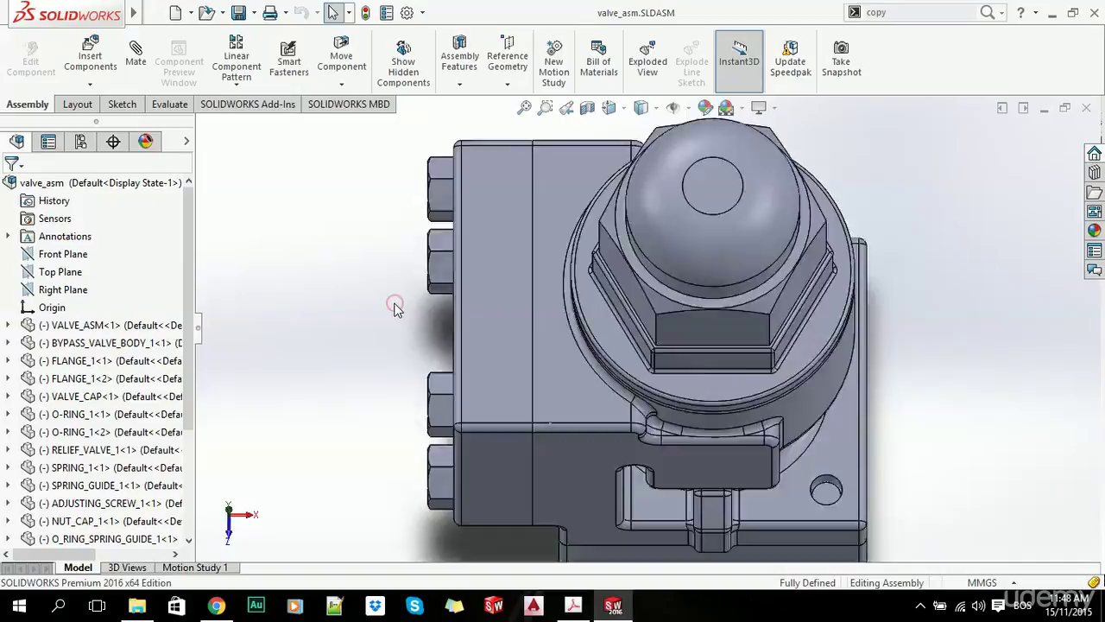
pyautogui.press('space')
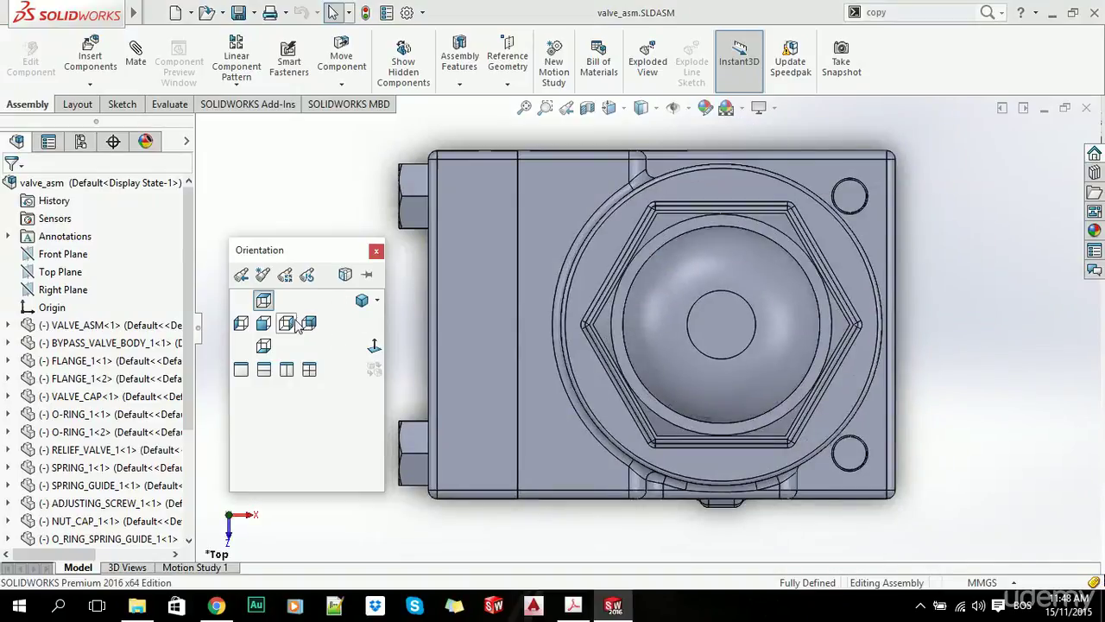
pyautogui.click(295, 321)
pyautogui.press('space')
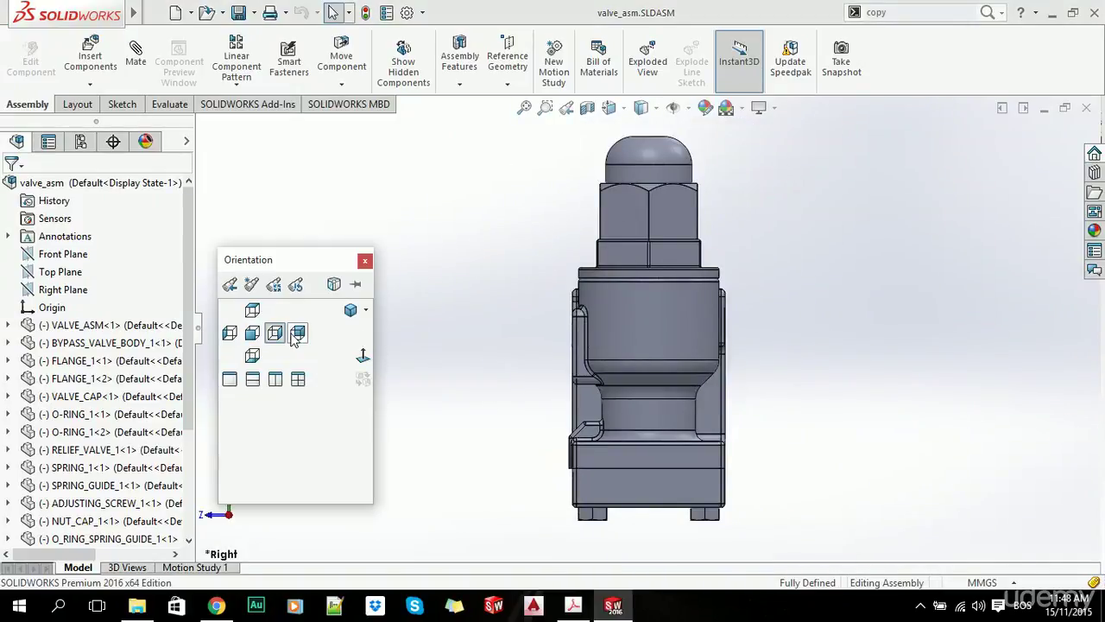
pyautogui.click(294, 335)
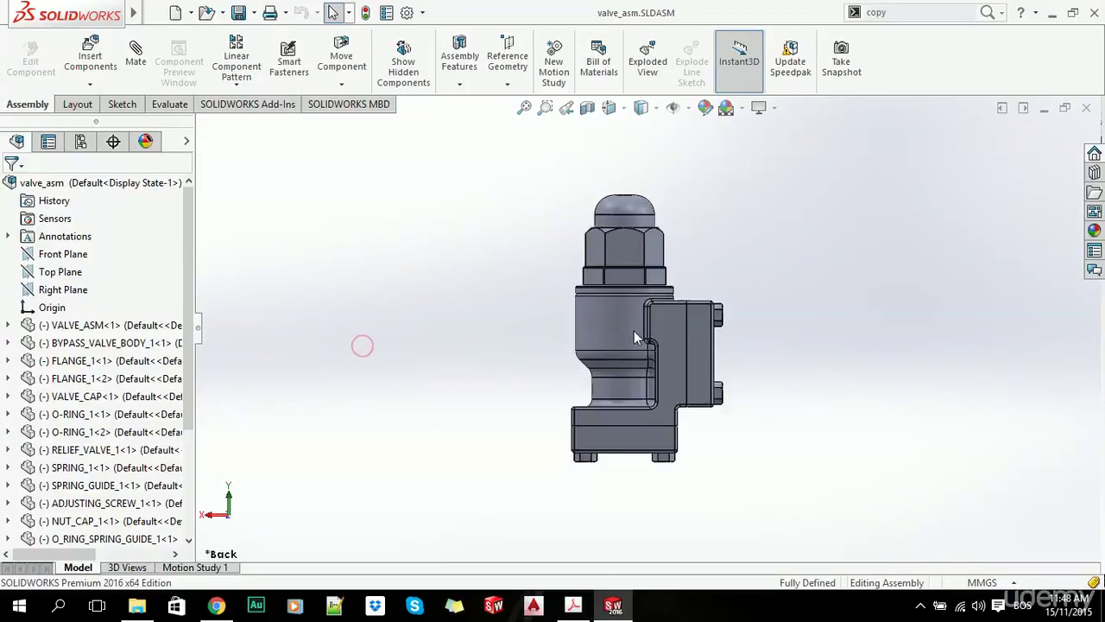
pyautogui.moveTo(634, 330); pyautogui.dragTo(720, 417, button='middle')
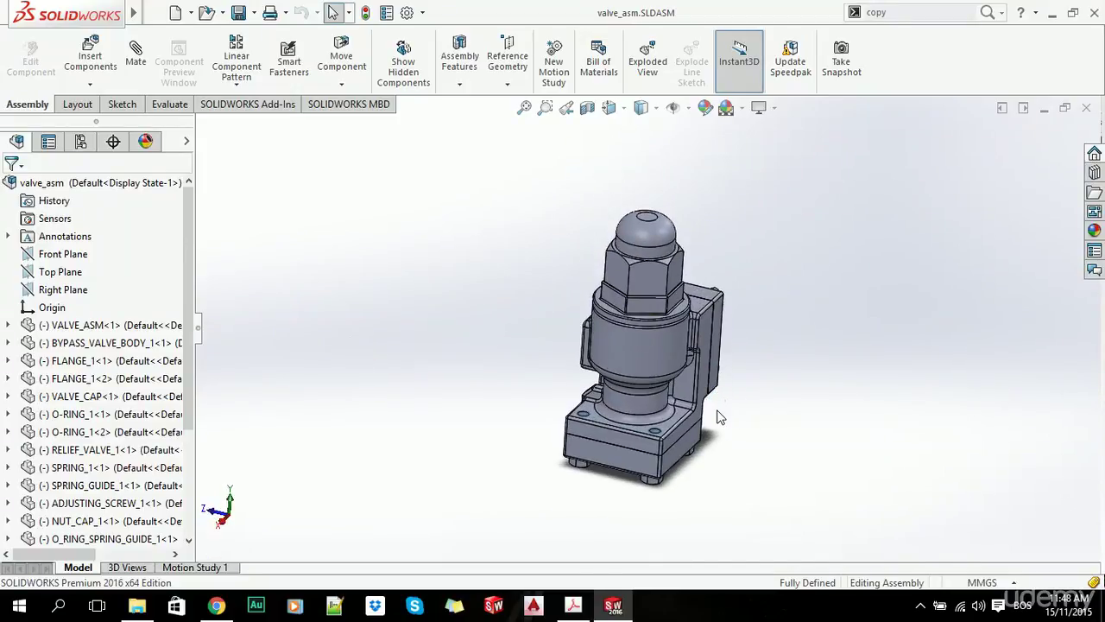
pyautogui.hotkey('ctrl', '7')
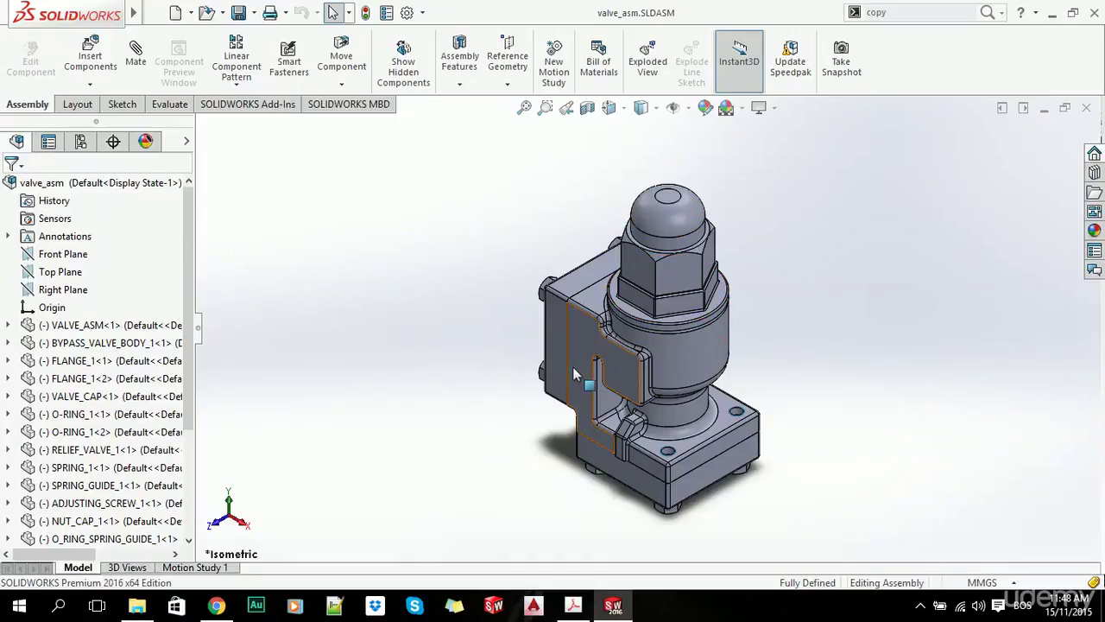
# Create a Front Plane section view through the valve assembly
pyautogui.click(586, 110)
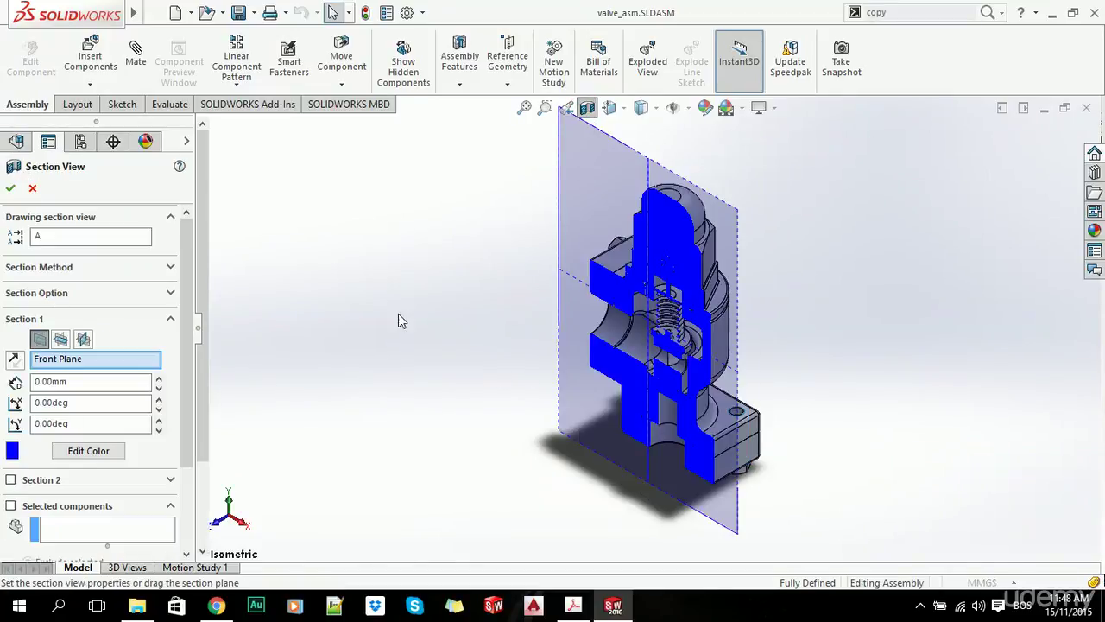
pyautogui.scroll(-1, 654, 373)
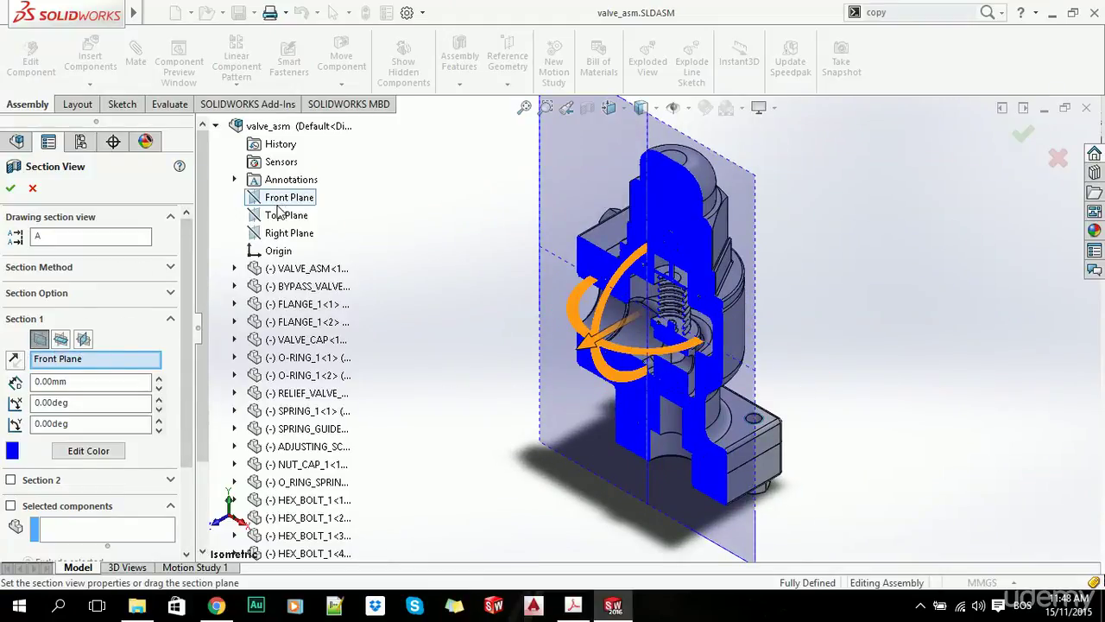
pyautogui.moveTo(204, 250)
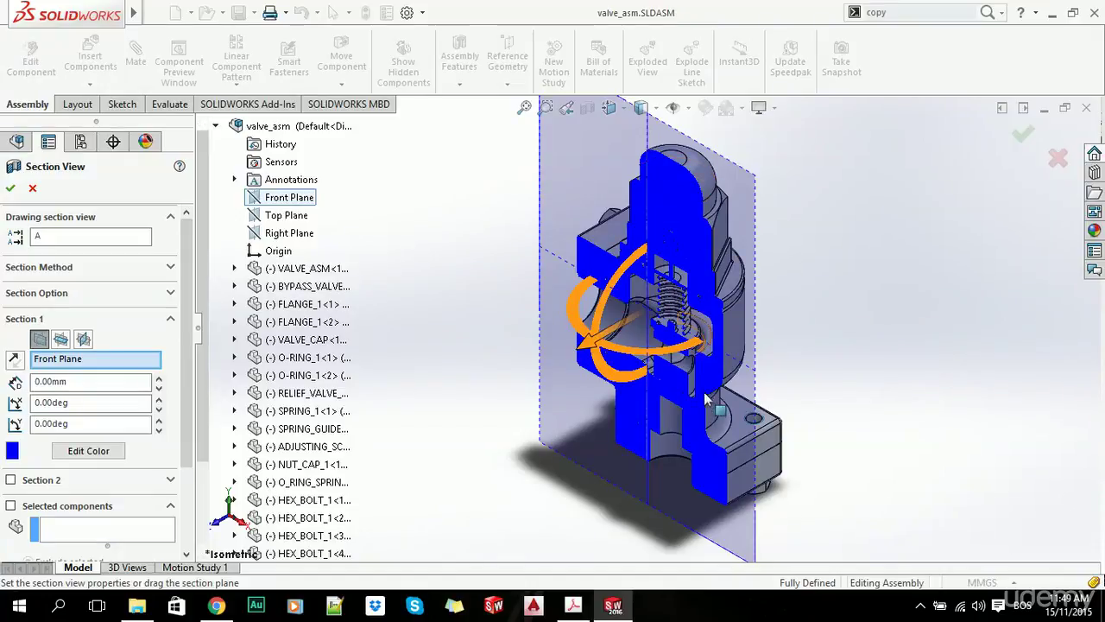
pyautogui.click(235, 269)
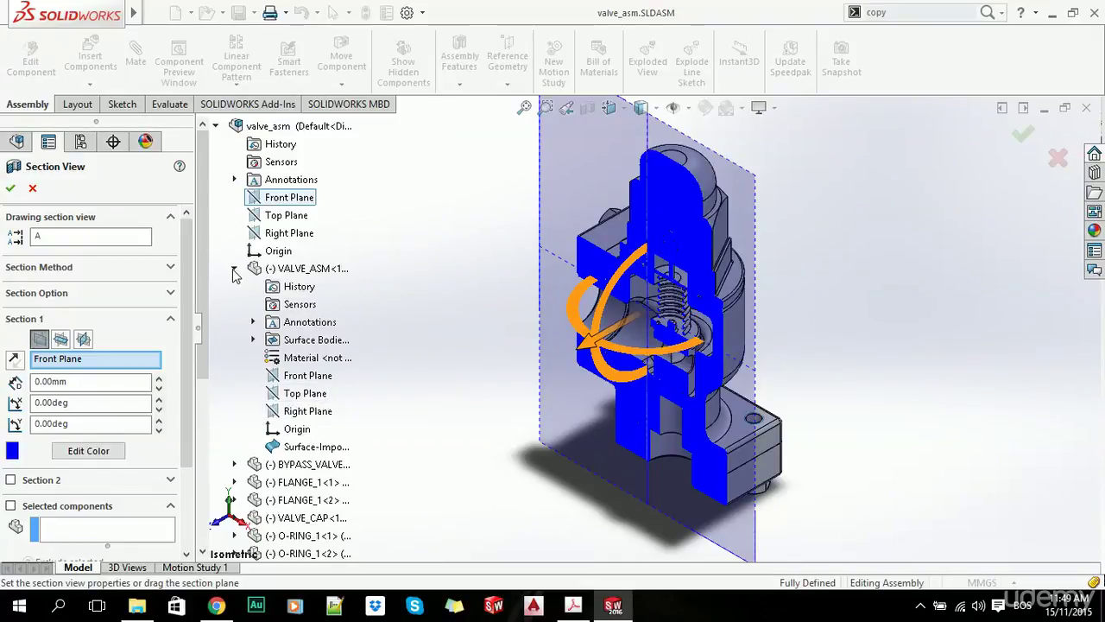
pyautogui.click(12, 189)
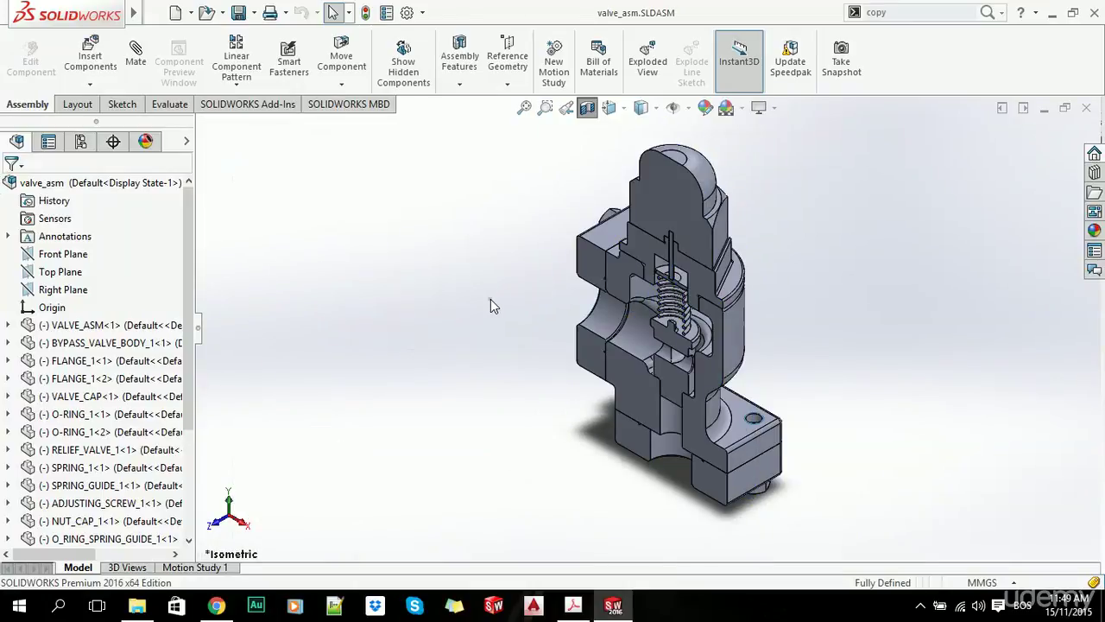
# Orbit the cut assembly, show it from the Front with Ctrl+1, and reopen Section View
pyautogui.moveTo(490, 299); pyautogui.dragTo(739, 344, button='middle')
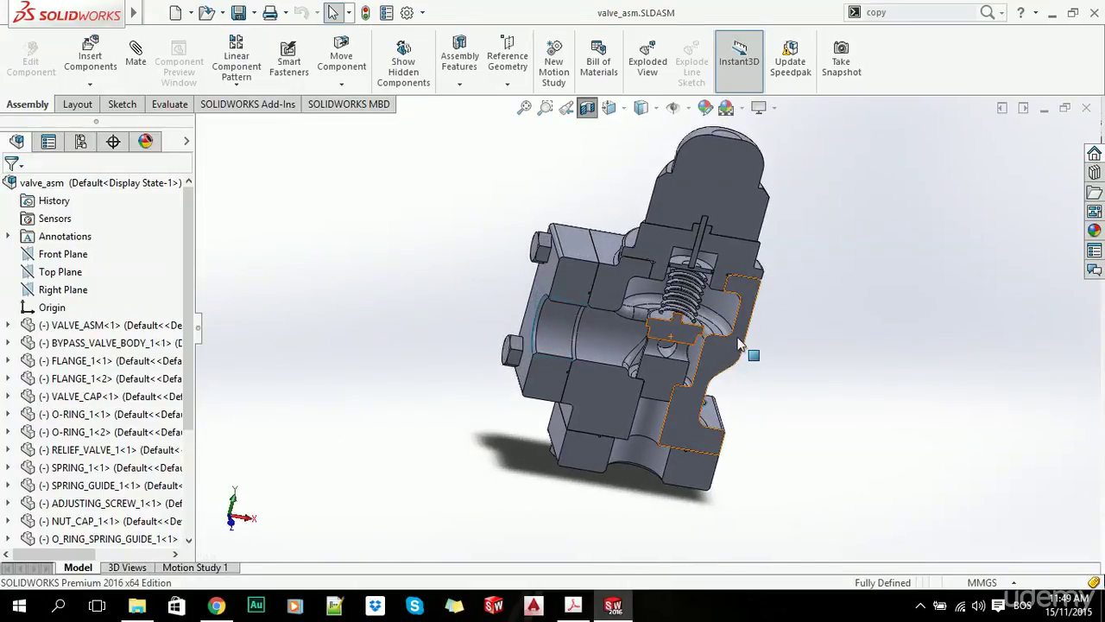
pyautogui.hotkey('ctrl', '1')
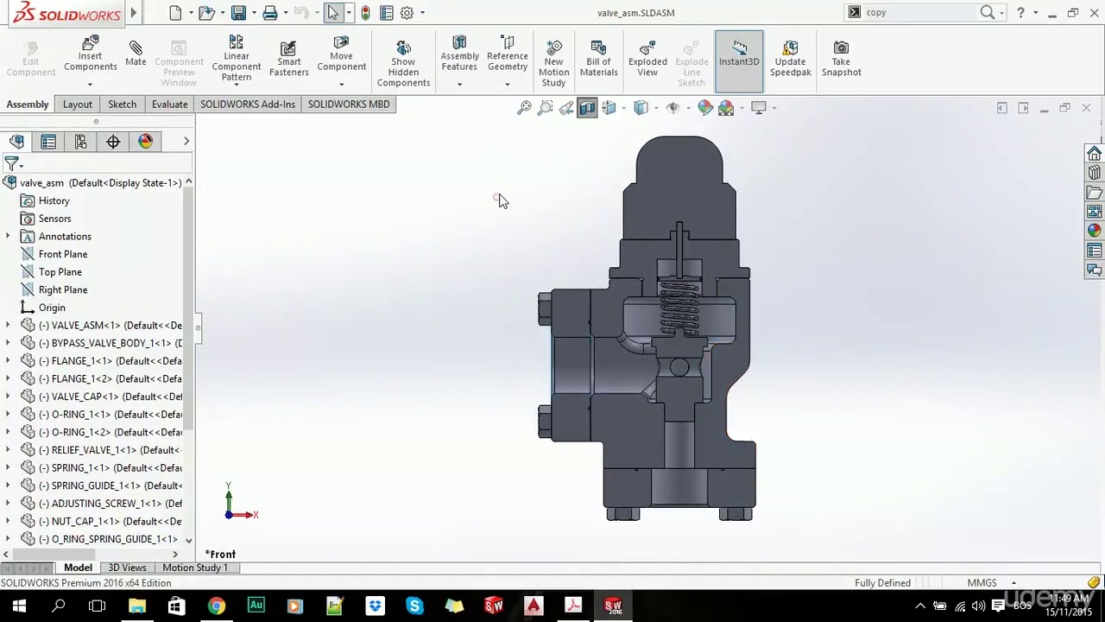
pyautogui.click(587, 107)
# Move the section plane to a -23 mm offset, then try Top Plane and Right Plane cuts
pyautogui.click(587, 107)
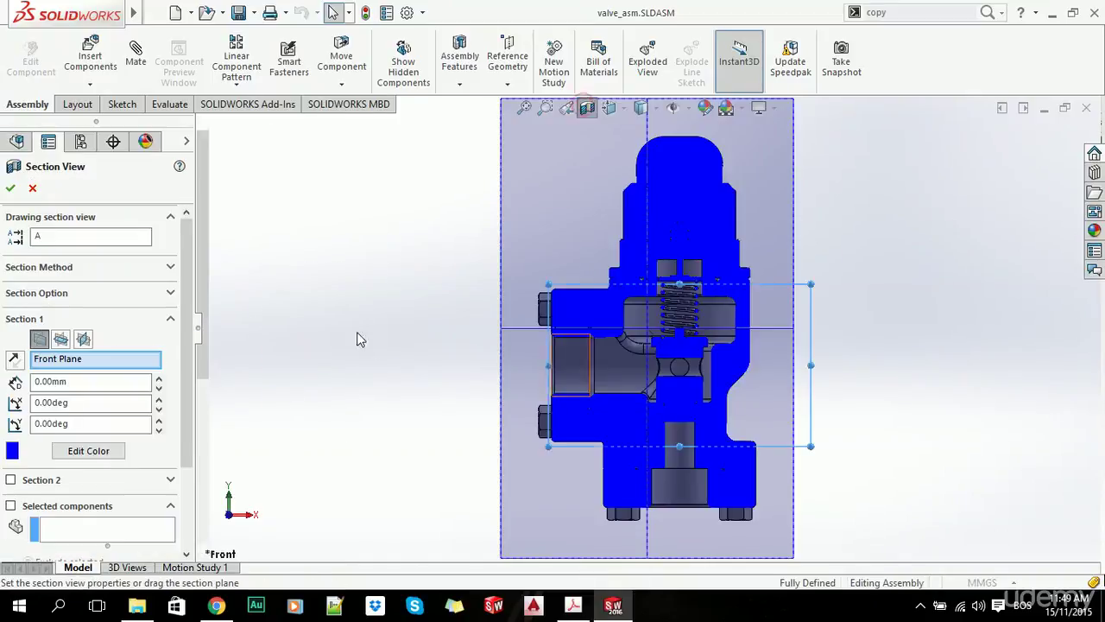
pyautogui.moveTo(675, 268); pyautogui.dragTo(602, 351, button='middle')
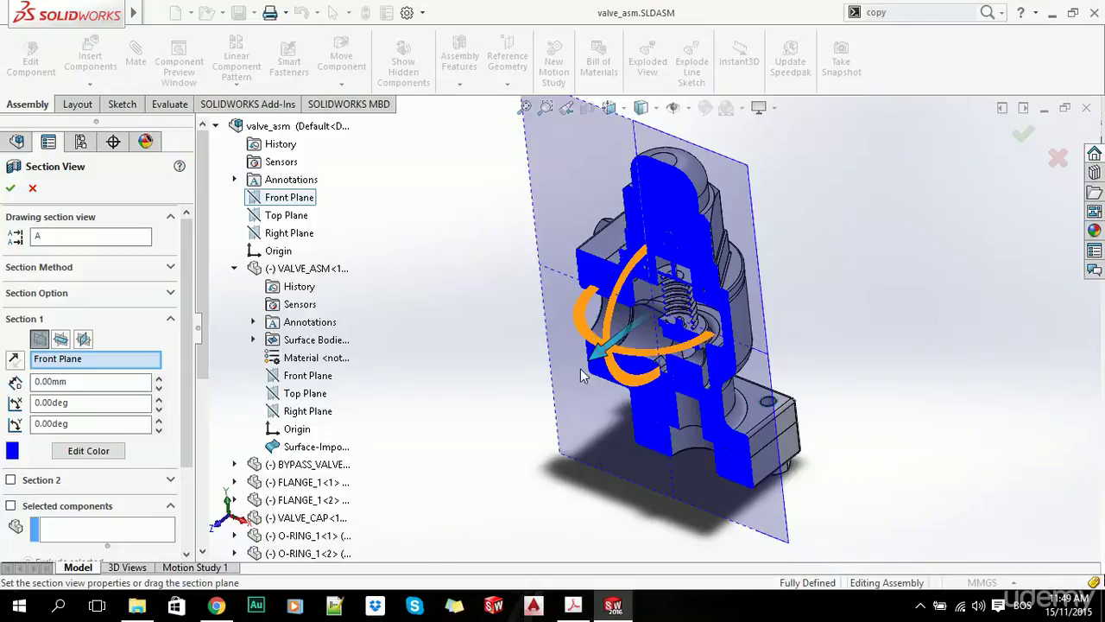
pyautogui.moveTo(582, 375)
pyautogui.mouseDown()
pyautogui.moveTo(559, 393)
pyautogui.moveTo(622, 358)
pyautogui.mouseUp()
pyautogui.click(61, 340)
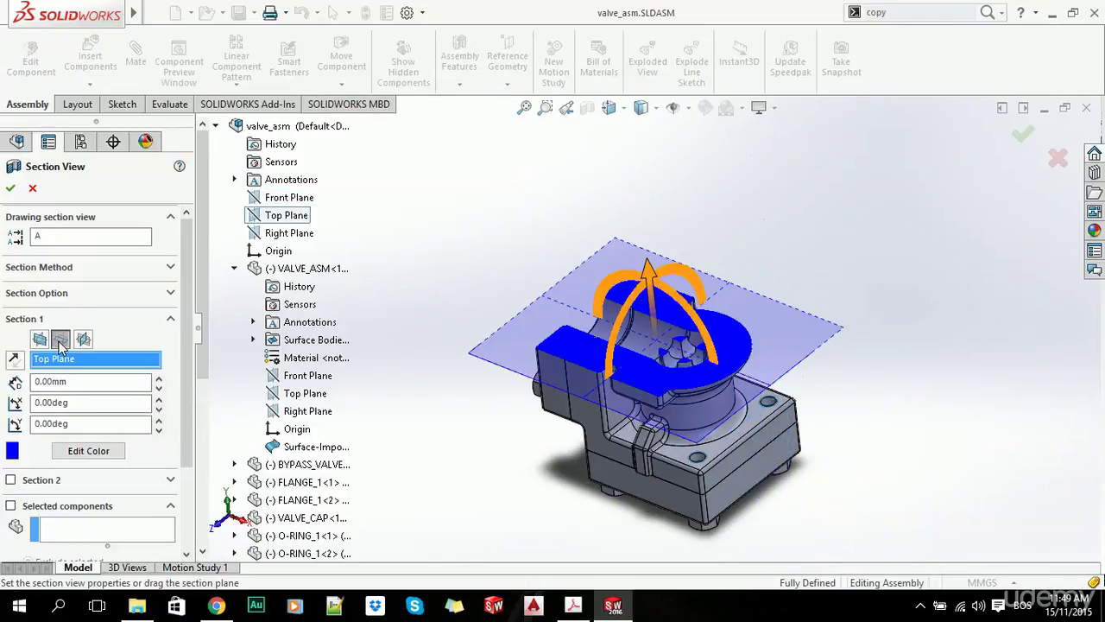
pyautogui.click(82, 341)
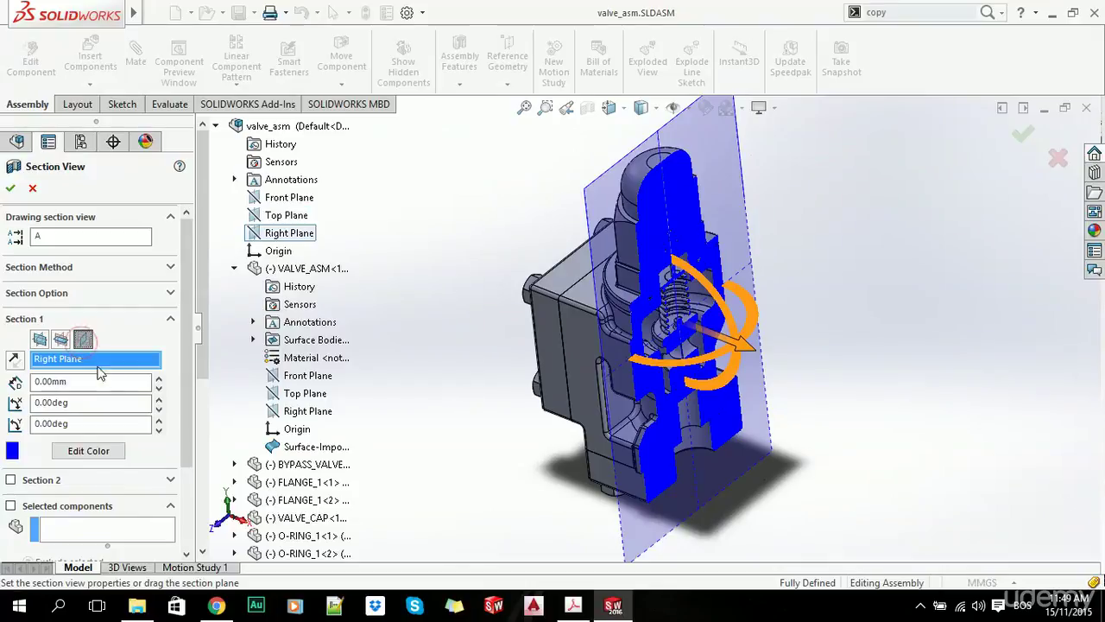
# Keep the bypass valve body uncut, exit the section view and orbit to a new angle
pyautogui.scroll(-2, 186, 298)
pyautogui.scroll(2, 186, 298)
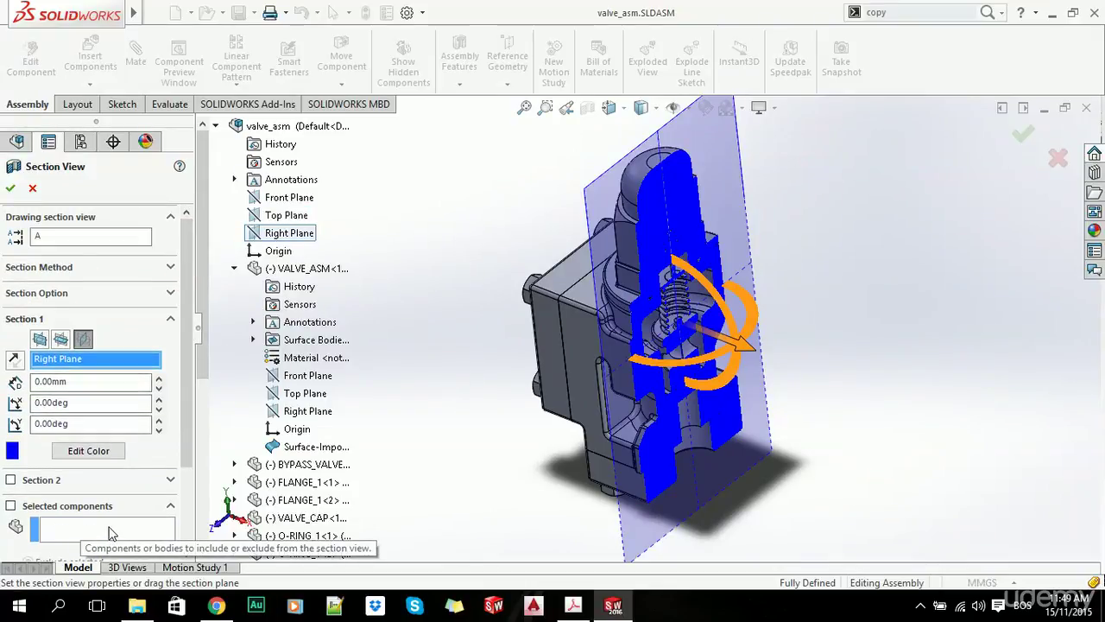
pyautogui.click(26, 506)
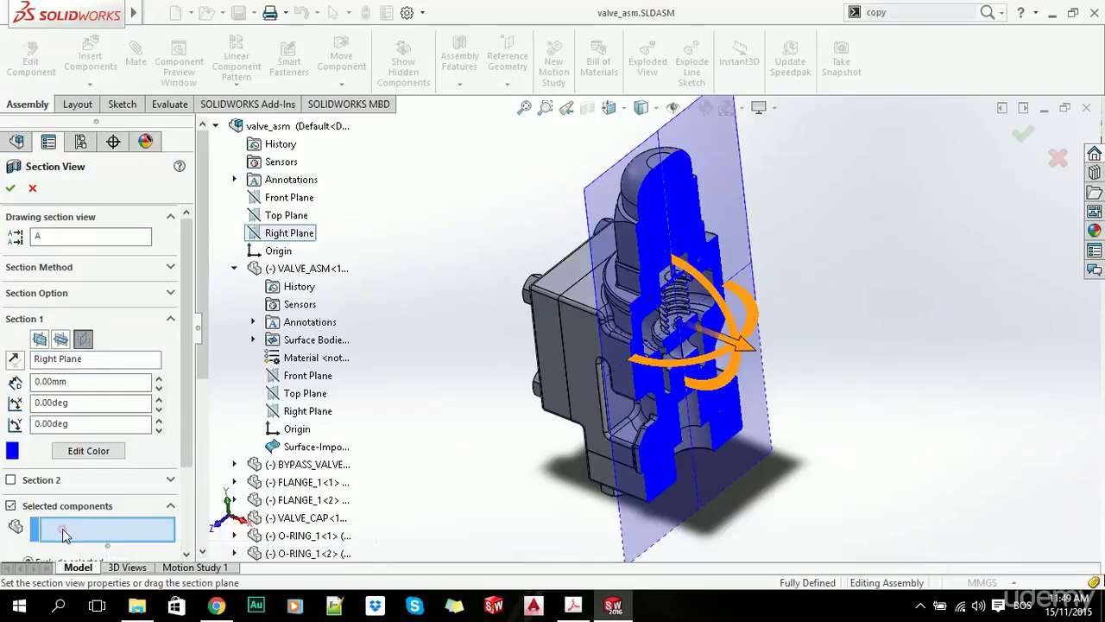
pyautogui.click(283, 466)
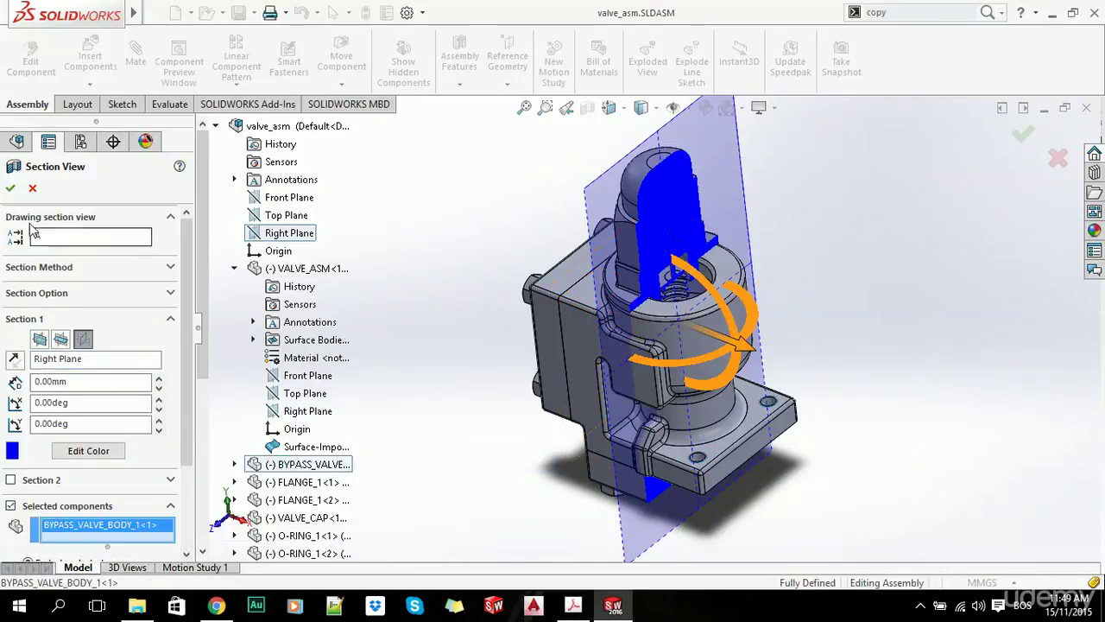
pyautogui.click(10, 187)
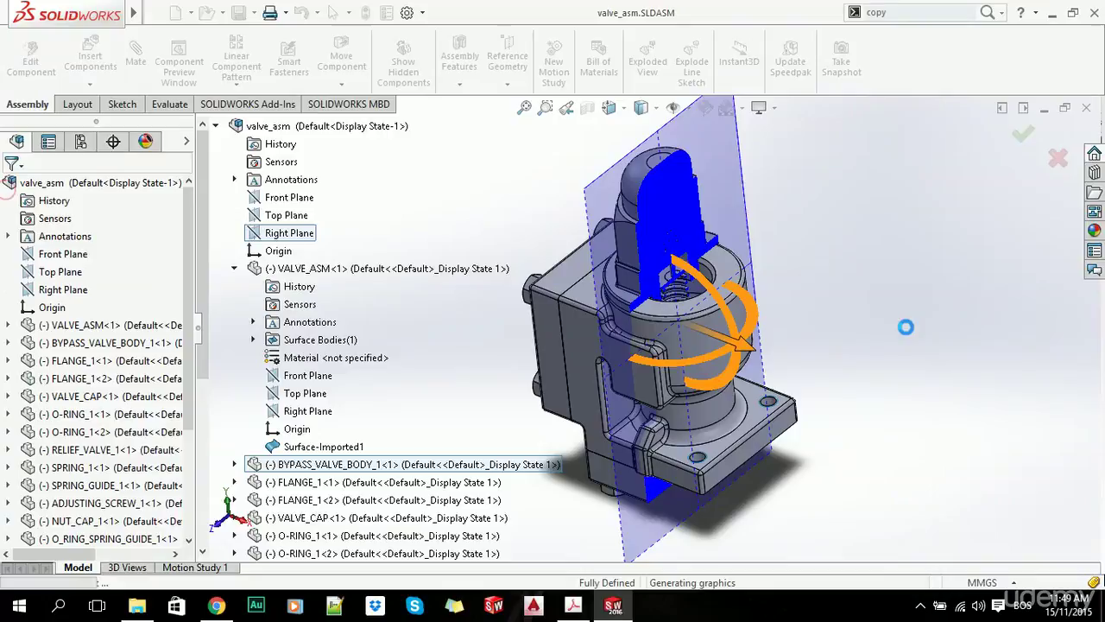
pyautogui.press('Escape')
pyautogui.moveTo(901, 324)
pyautogui.mouseDown(button='middle')
pyautogui.moveTo(659, 188)
pyautogui.moveTo(634, 216)
pyautogui.mouseUp(button='middle')
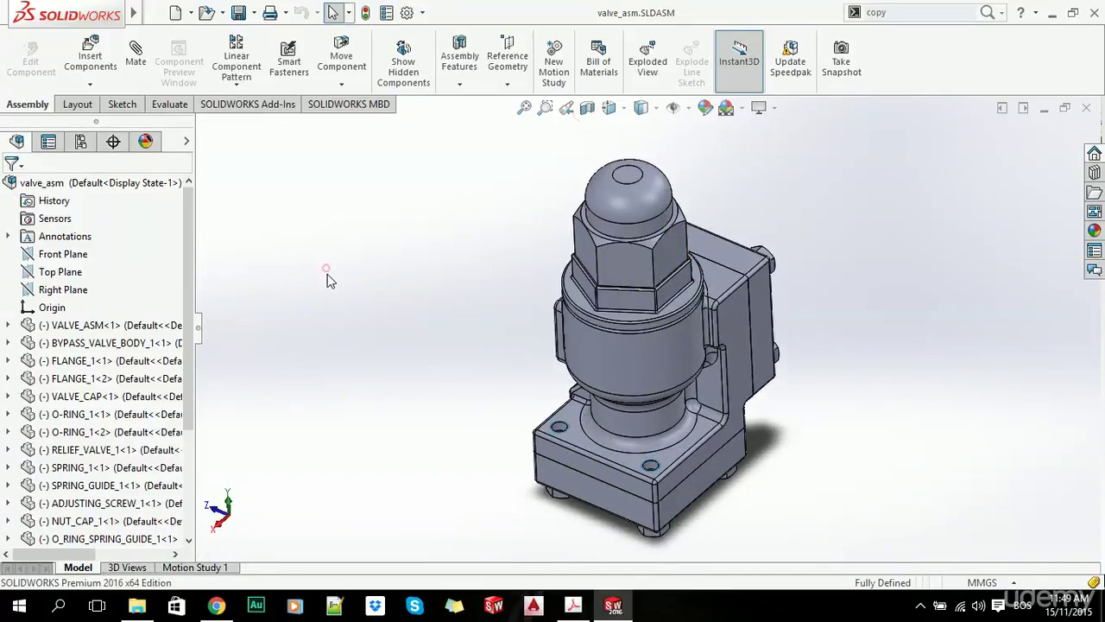
pyautogui.scroll(2, 321, 264)
pyautogui.scroll(-2, 618, 403)
pyautogui.scroll(2, 615, 399)
pyautogui.scroll(-2, 612, 399)
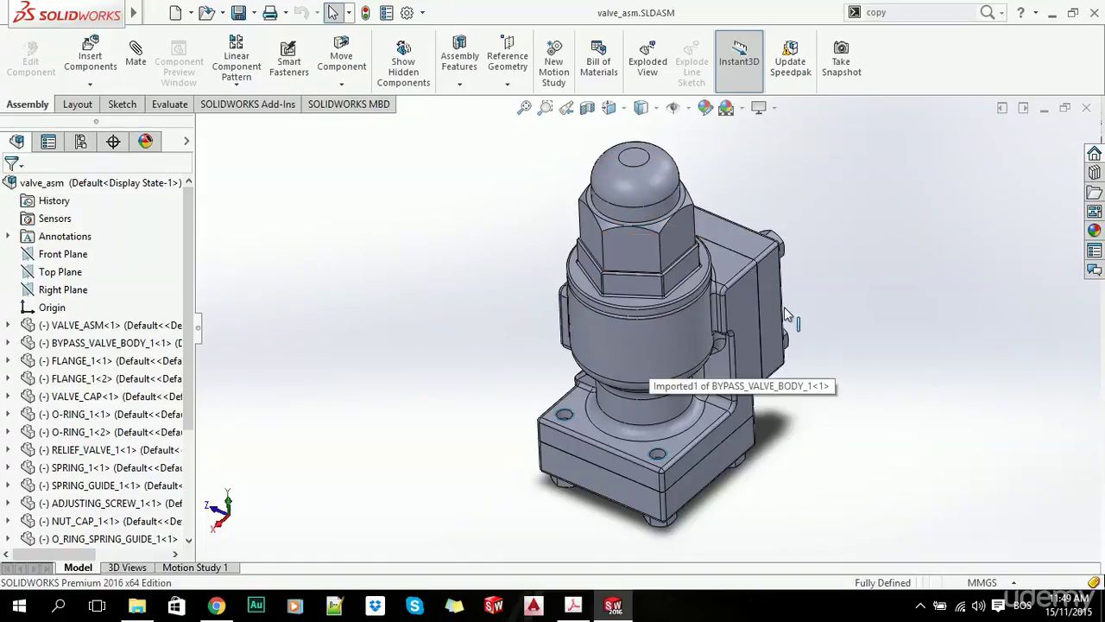
pyautogui.rightClick(87, 328)
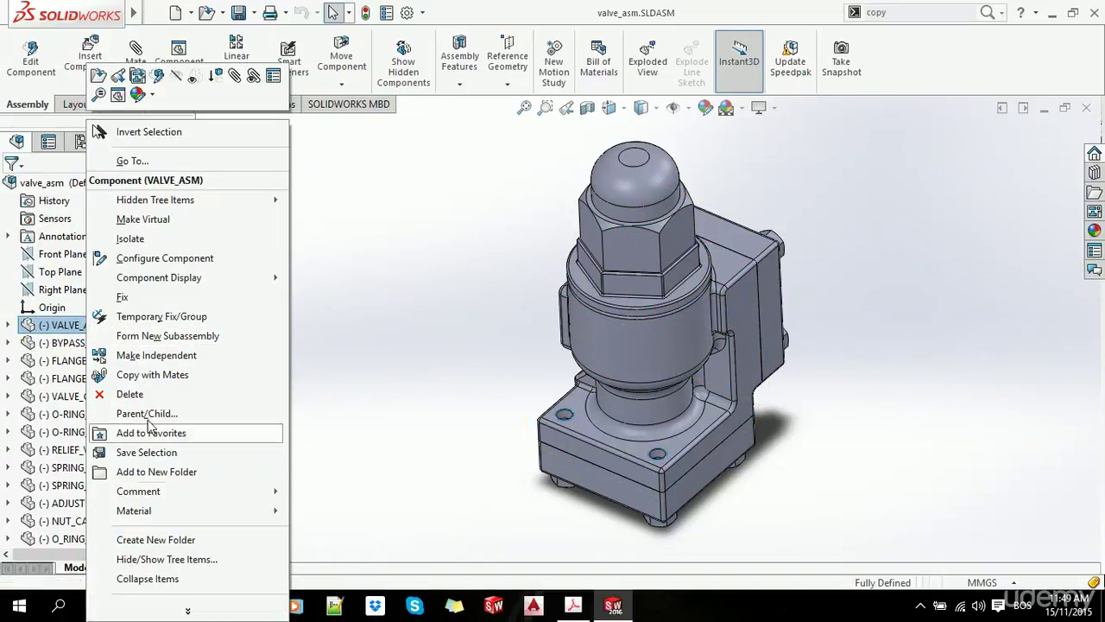
pyautogui.click(188, 609)
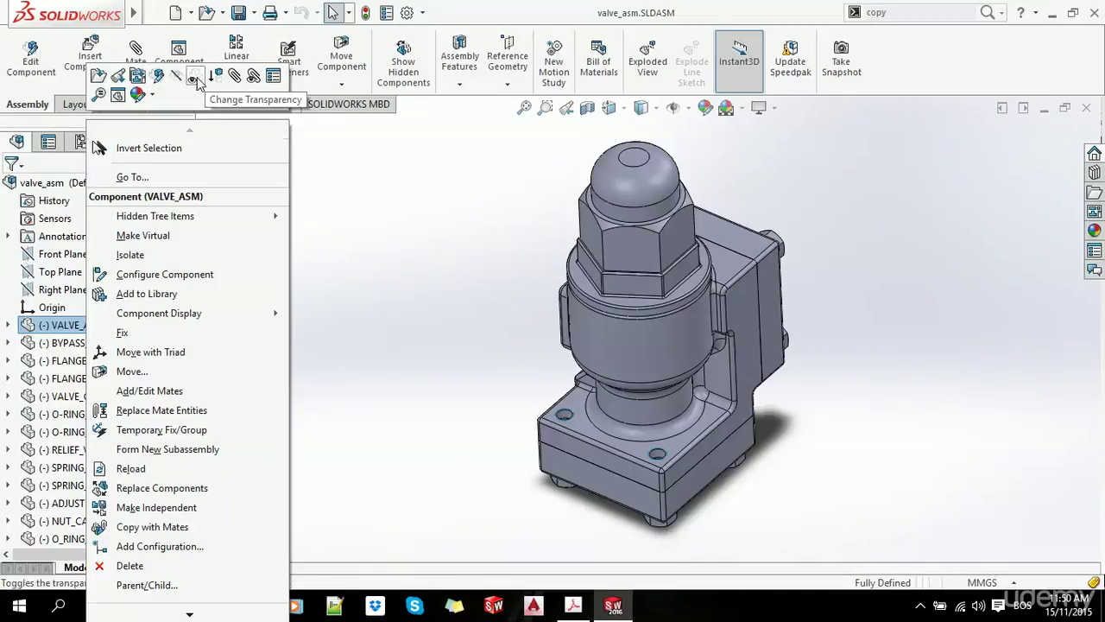
pyautogui.click(195, 76)
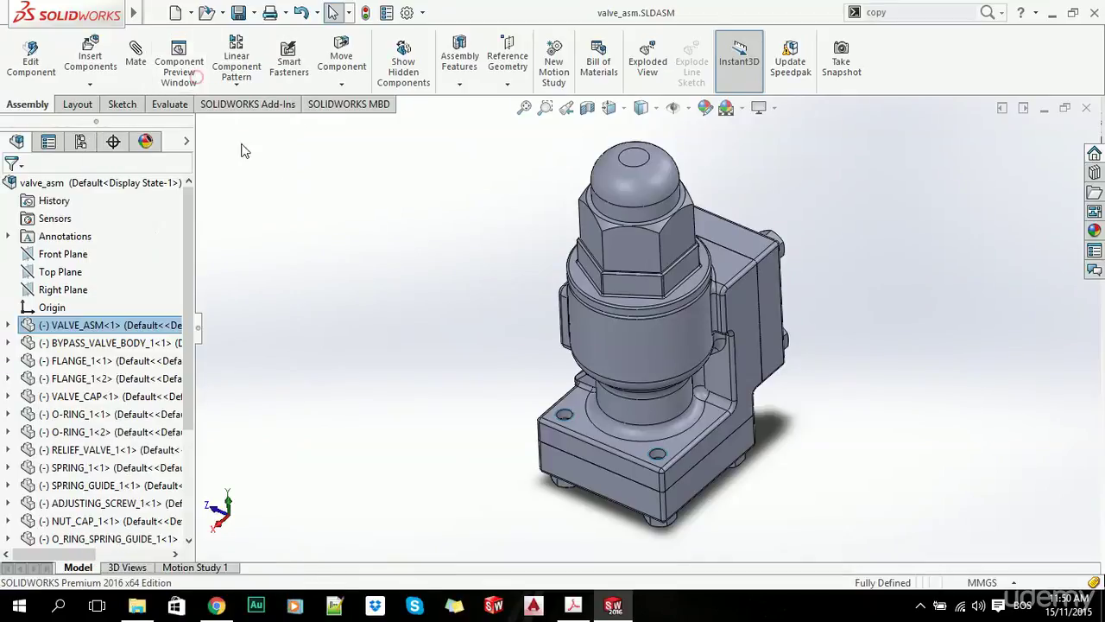
pyautogui.click(383, 380)
# Make BYPASS_VALVE_BODY transparent and orbit to see the valve internals
pyautogui.rightClick(108, 343)
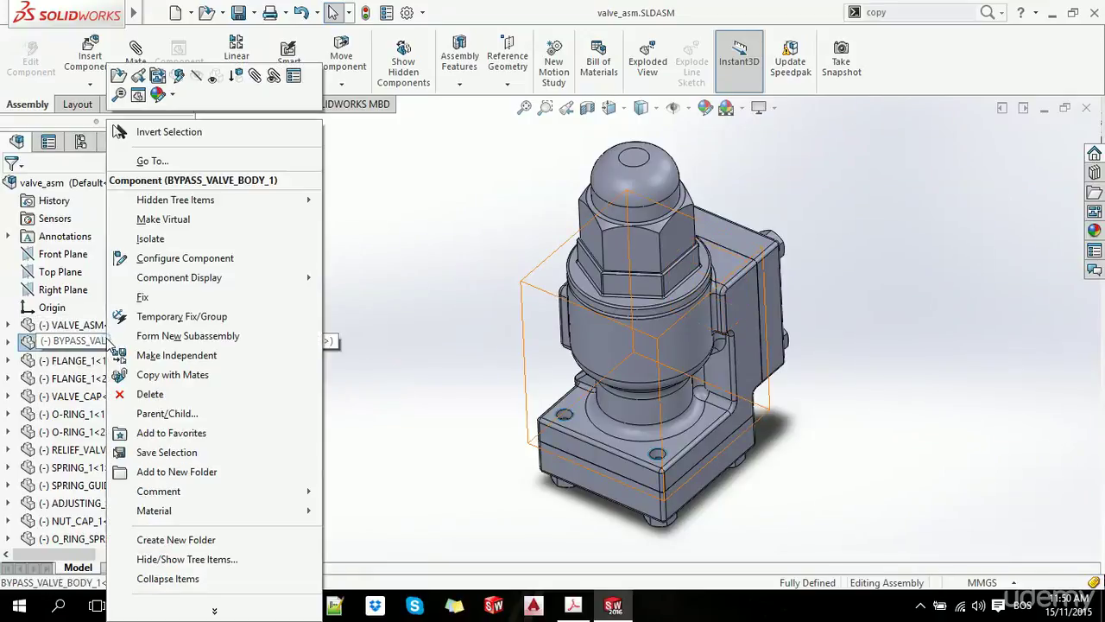
pyautogui.click(209, 80)
pyautogui.click(410, 414)
pyautogui.moveTo(464, 434)
pyautogui.mouseDown(button='middle')
pyautogui.moveTo(414, 432)
pyautogui.moveTo(345, 397)
pyautogui.mouseUp(button='middle')
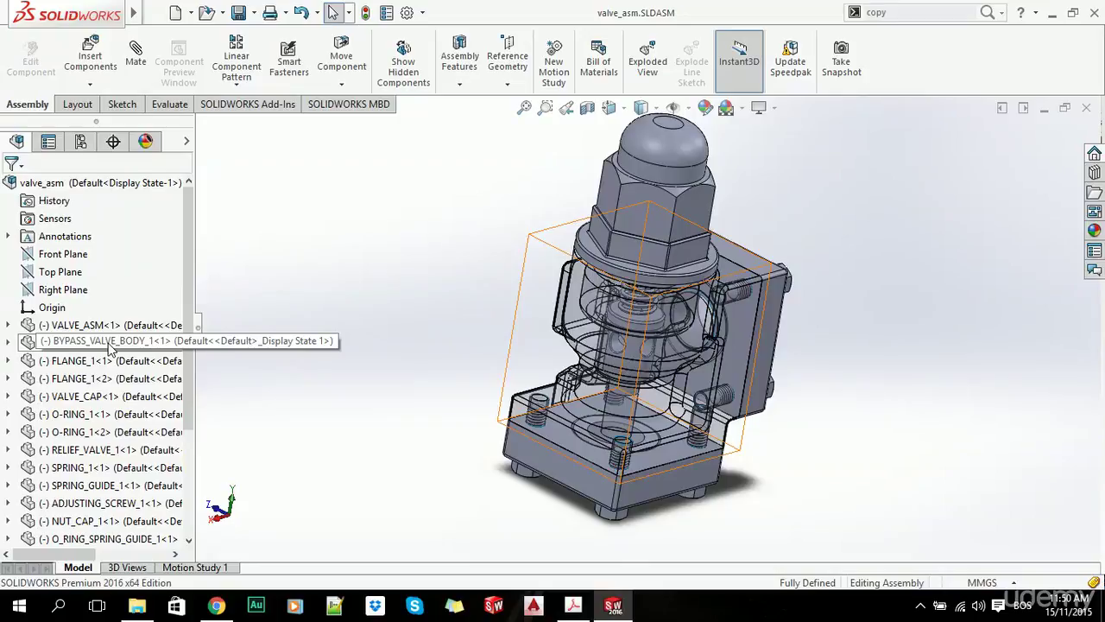
# Set the bypass valve body back to opaque from the display pane's transparency column
pyautogui.click(185, 144)
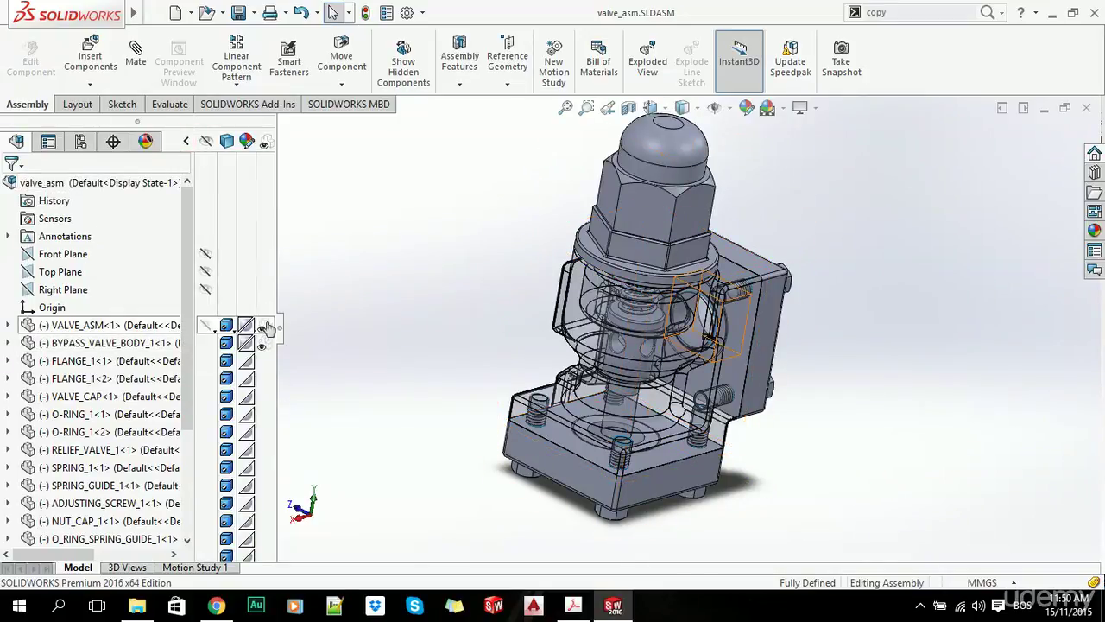
pyautogui.click(267, 326)
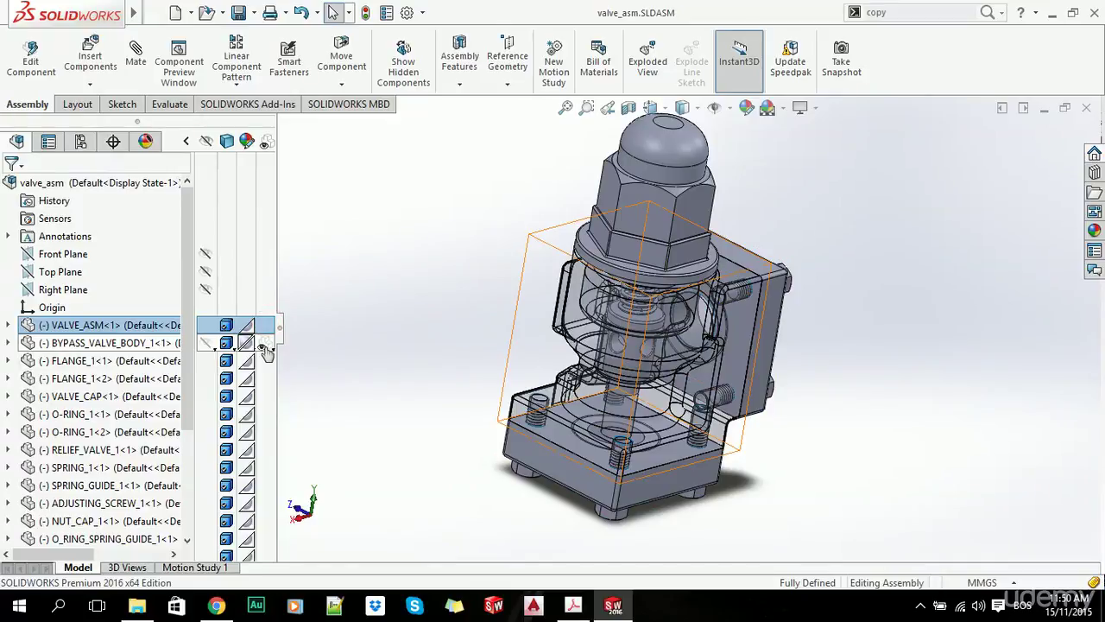
pyautogui.click(268, 346)
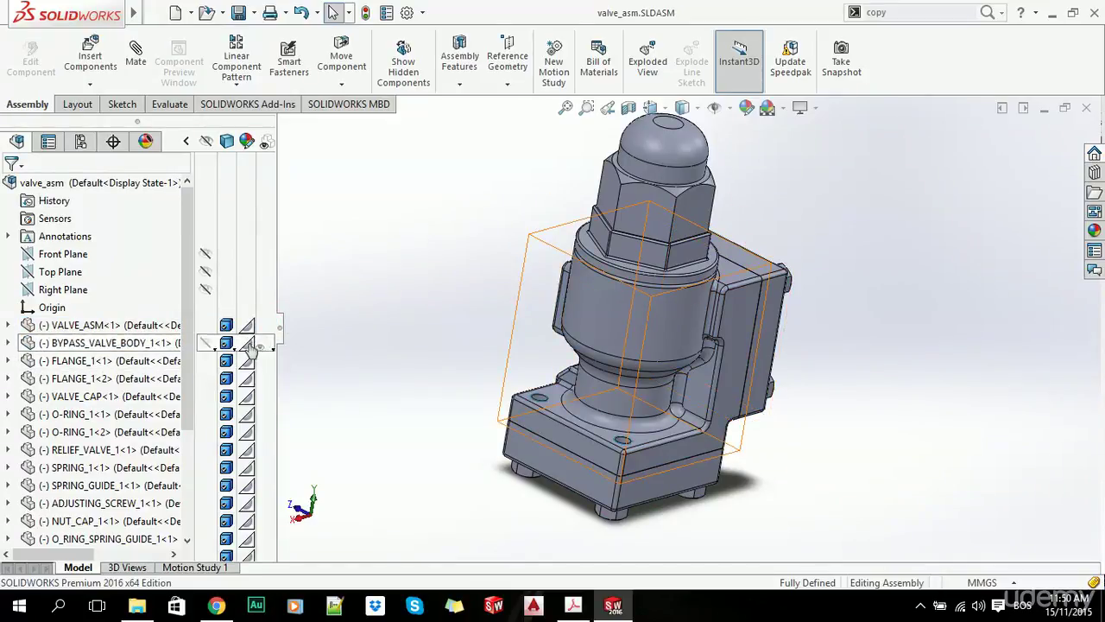
# Hide BYPASS_VALVE_BODY and orbit to view the exposed spring and internals
pyautogui.rightClick(130, 350)
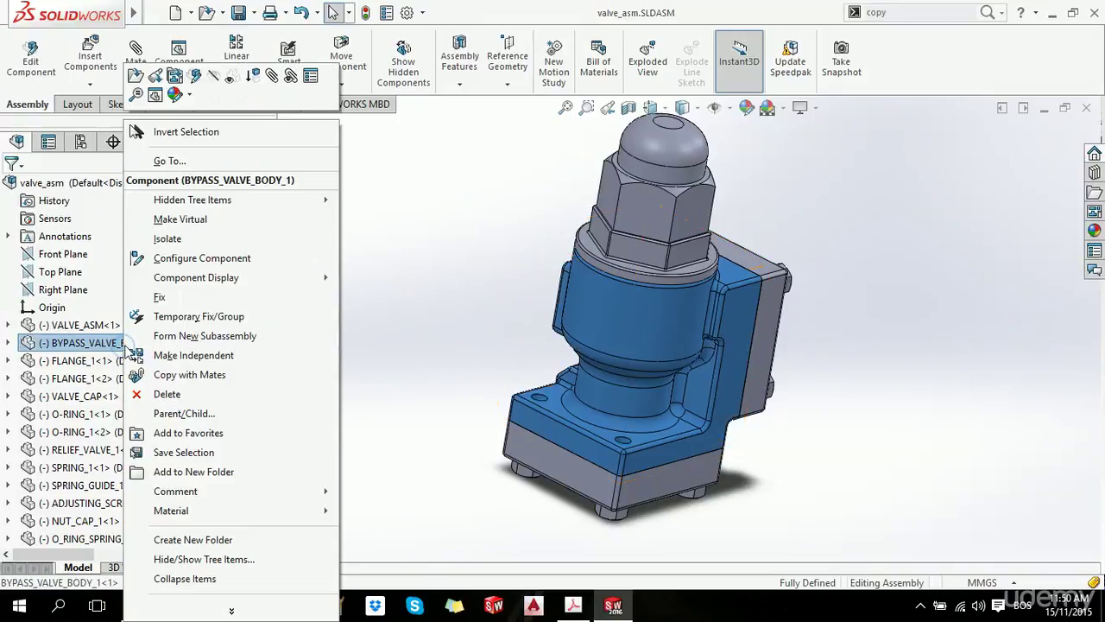
pyautogui.click(210, 79)
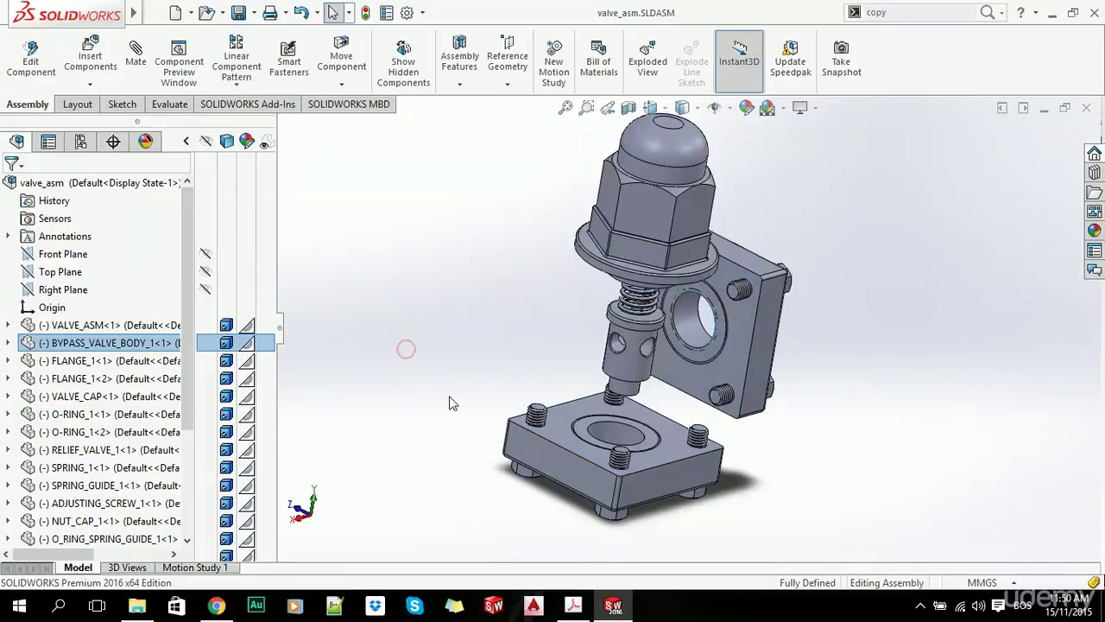
pyautogui.moveTo(651, 398); pyautogui.dragTo(604, 362, button='middle')
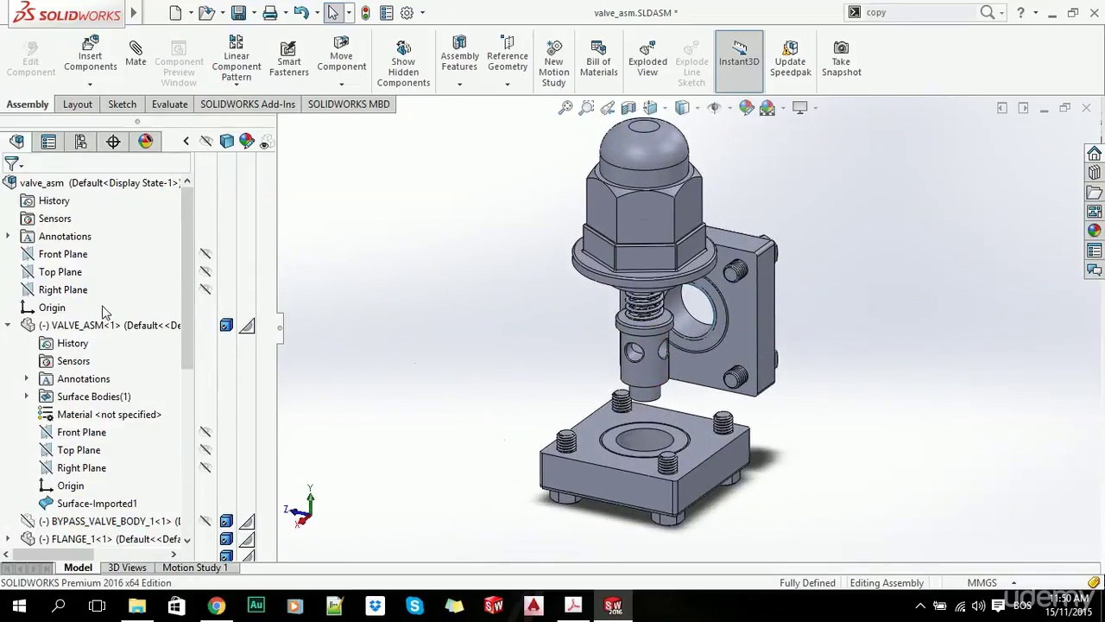
# Show the bypass valve body again with the display pane visibility toggle
pyautogui.click(7, 326)
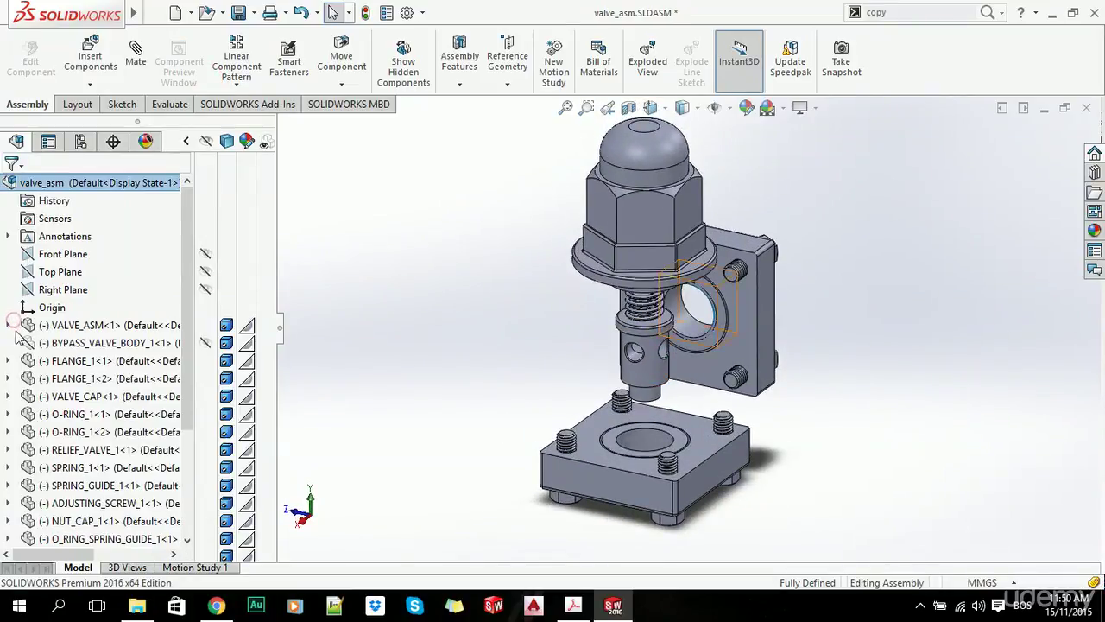
pyautogui.click(206, 343)
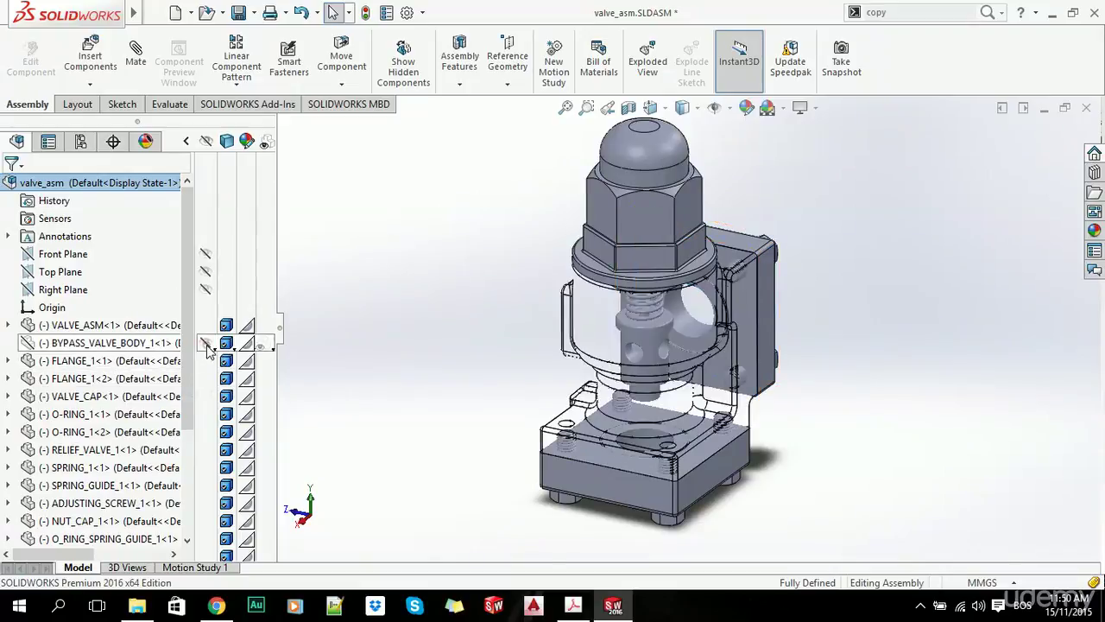
pyautogui.click(420, 383)
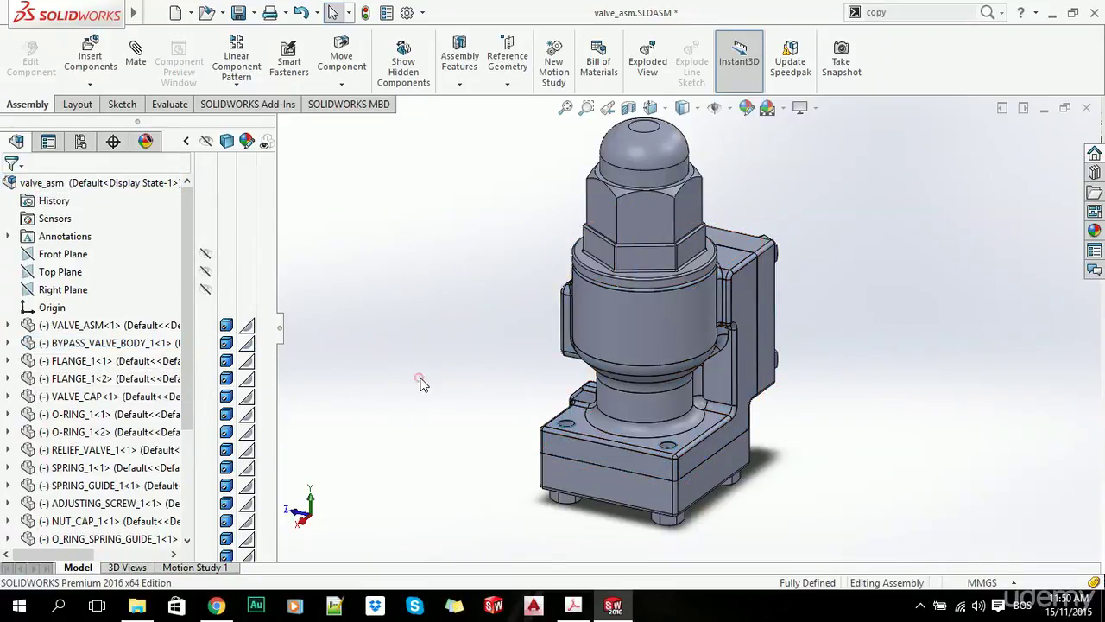
# Suppress BYPASS_VALVE_BODY, unsuppress it, then orbit and zoom the restored assembly
pyautogui.rightClick(85, 349)
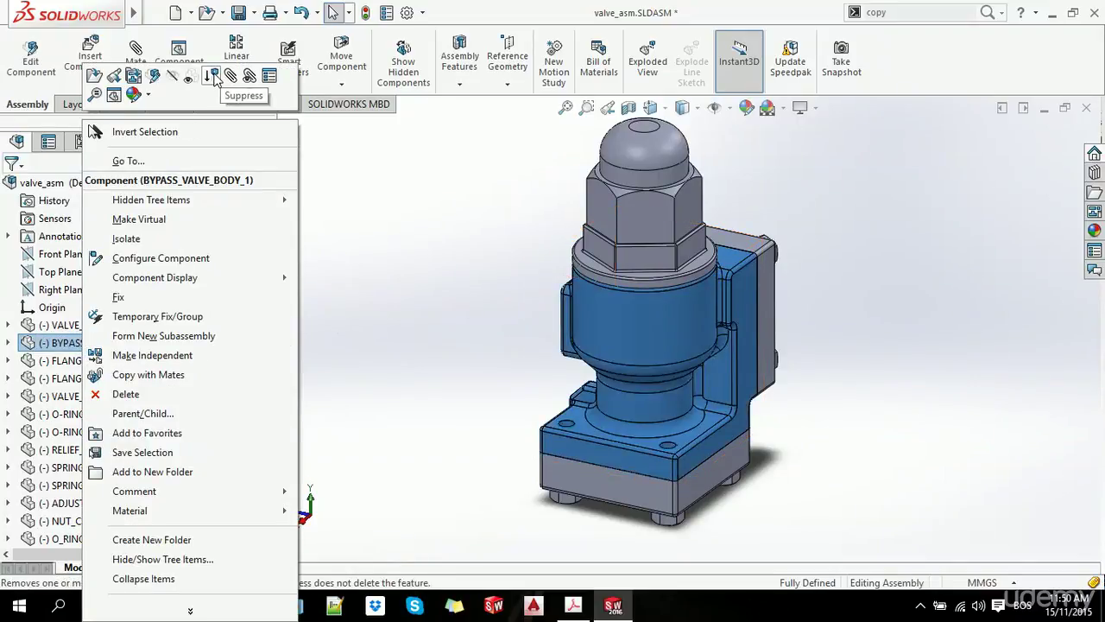
pyautogui.click(214, 78)
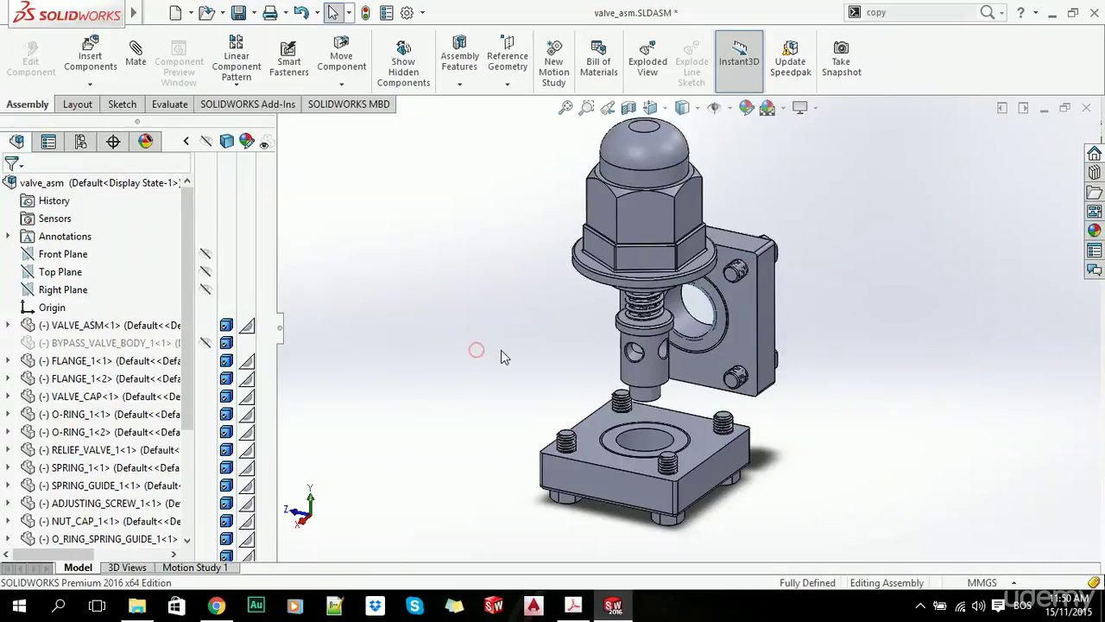
pyautogui.rightClick(108, 344)
pyautogui.click(193, 119)
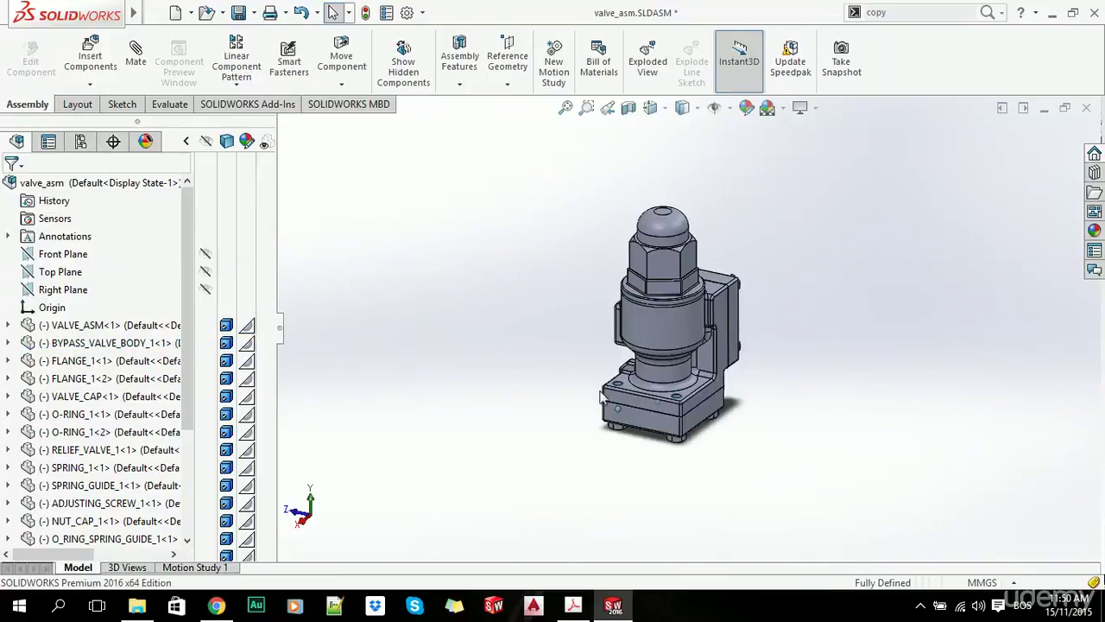
pyautogui.moveTo(602, 396); pyautogui.dragTo(678, 437, button='middle')
pyautogui.scroll(-3, 678, 438)
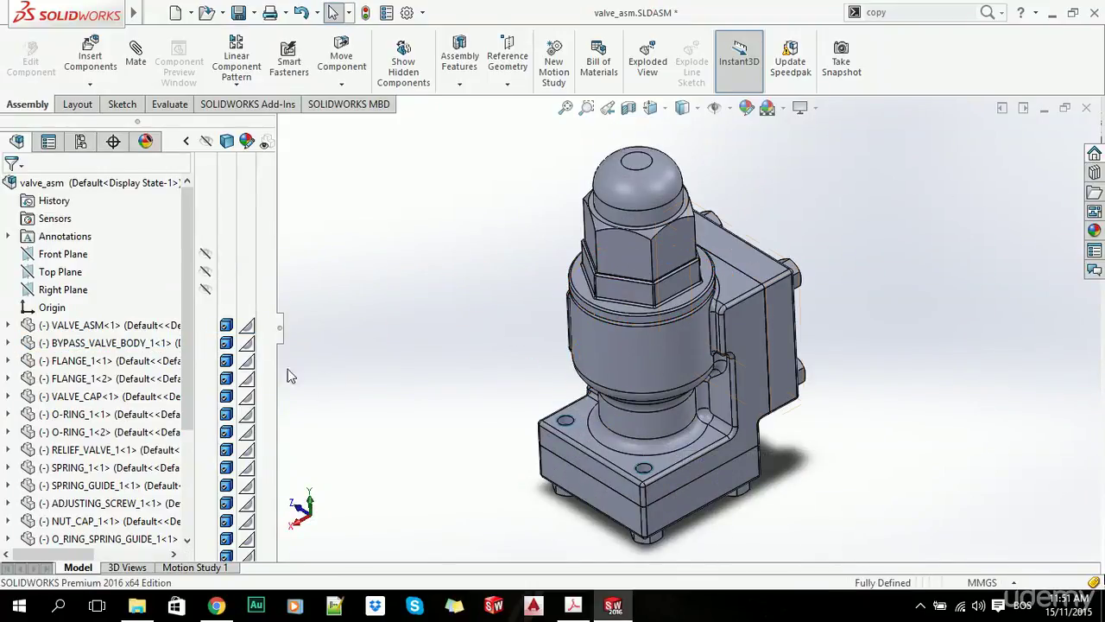
# Collapse the tree and display-state columns, then close valve_asm with Don't Save
pyautogui.click(281, 328)
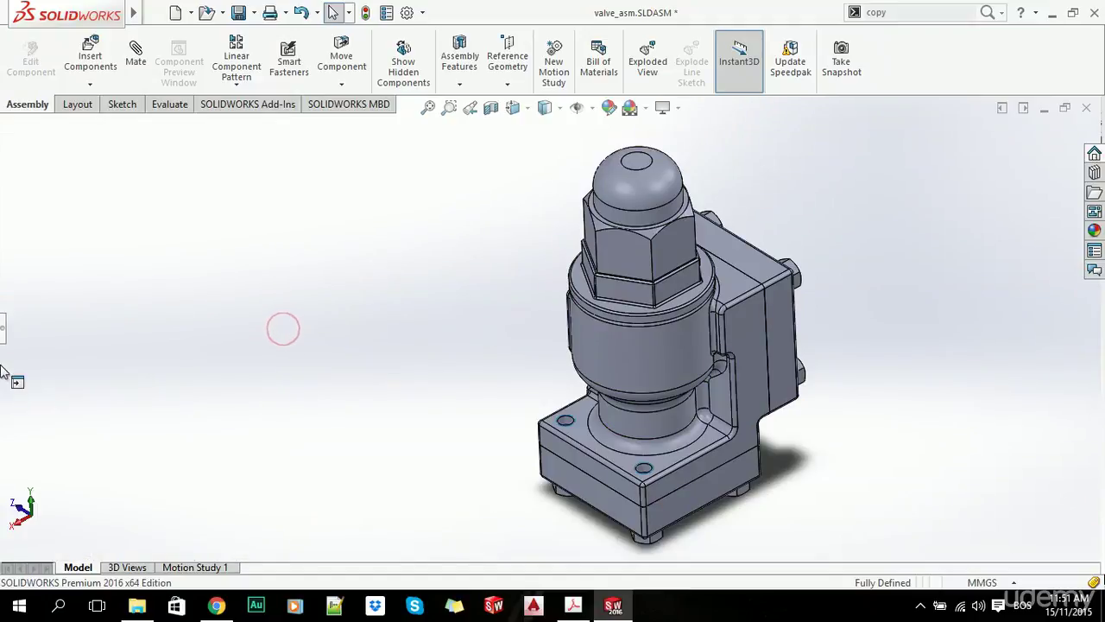
pyautogui.click(185, 141)
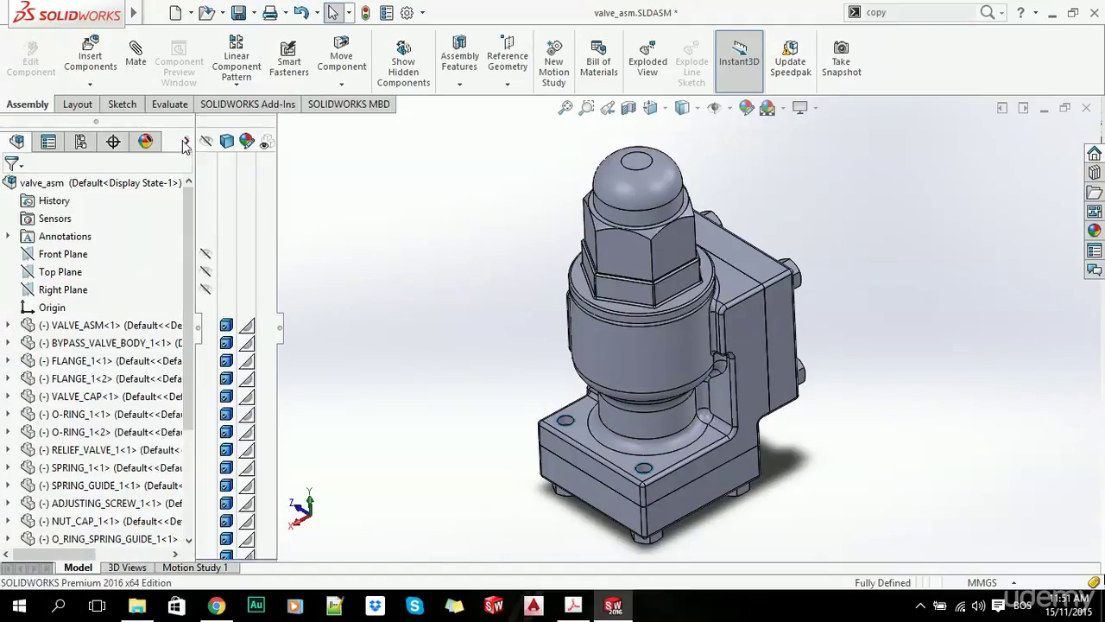
pyautogui.scroll(3, 614, 413)
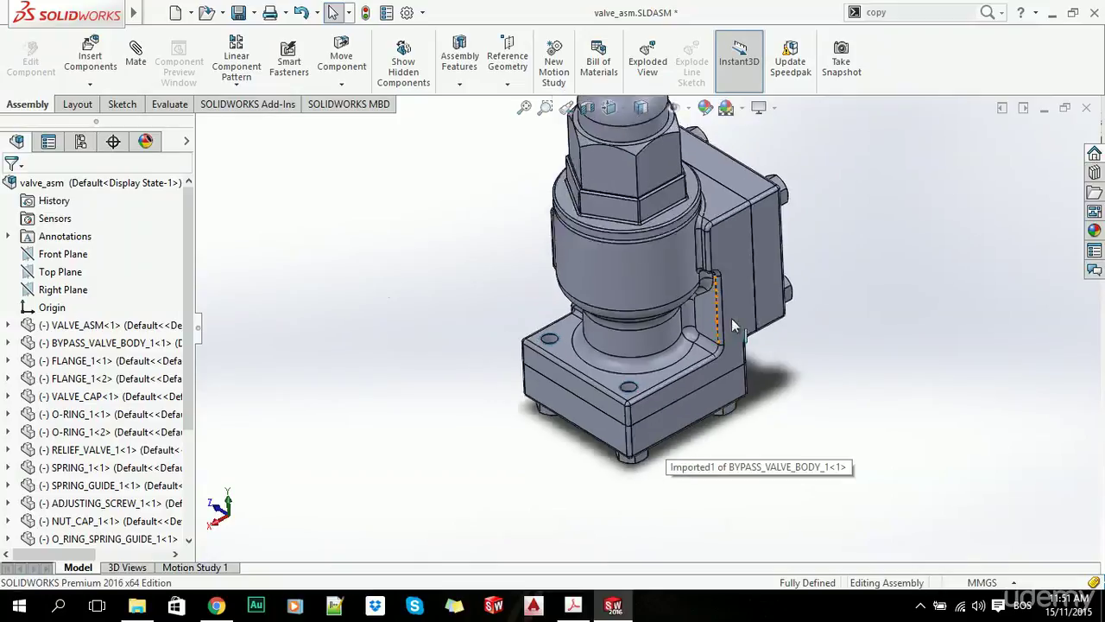
pyautogui.scroll(-3, 731, 318)
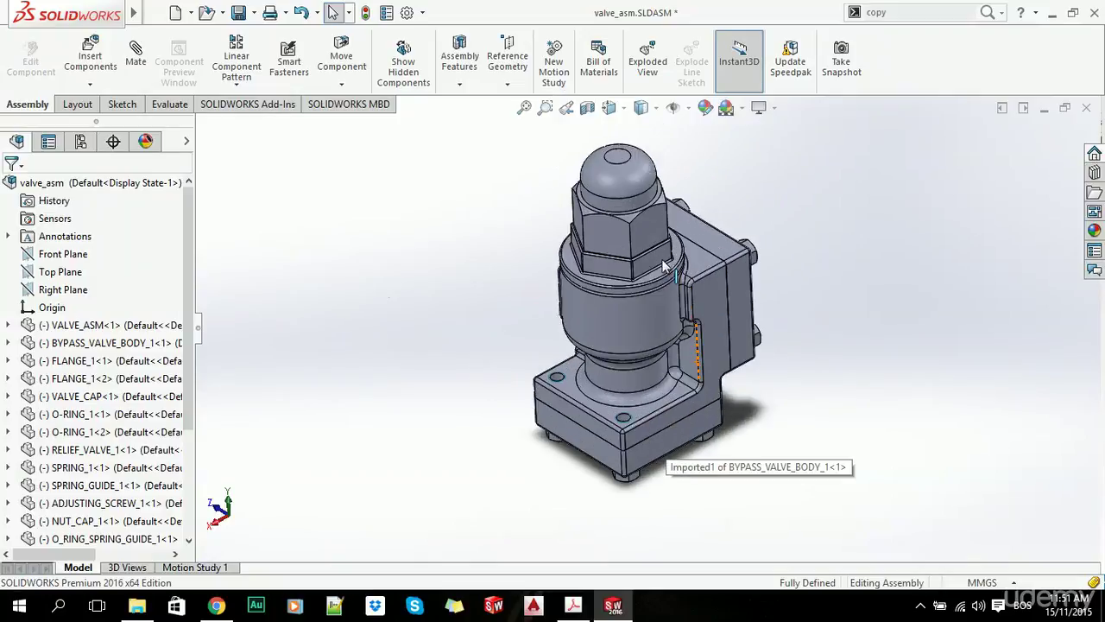
pyautogui.click(1085, 107)
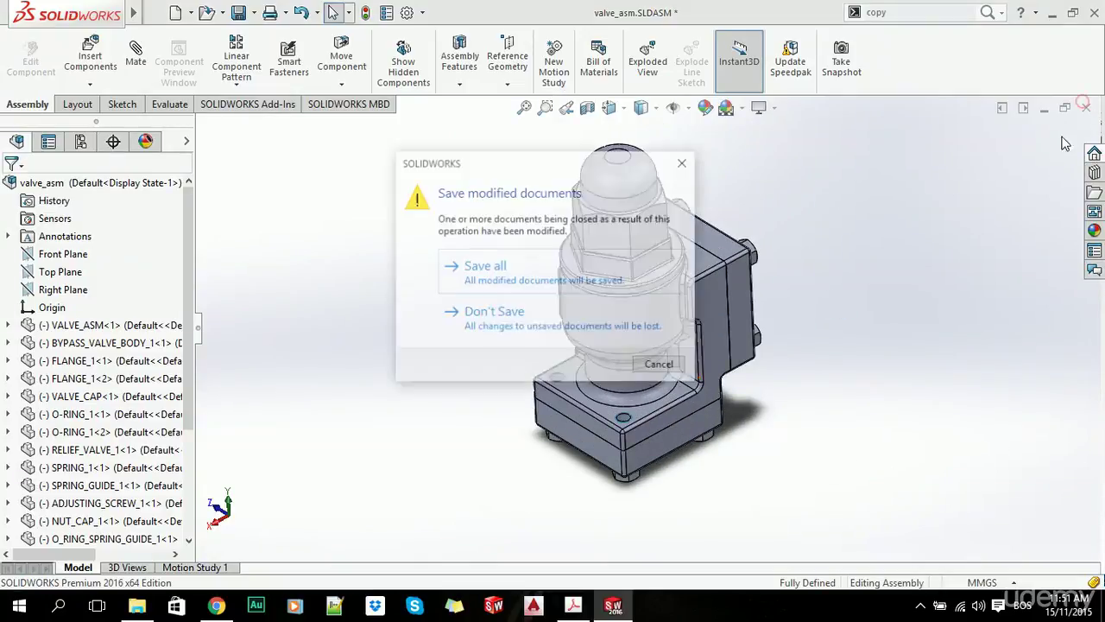
pyautogui.click(499, 315)
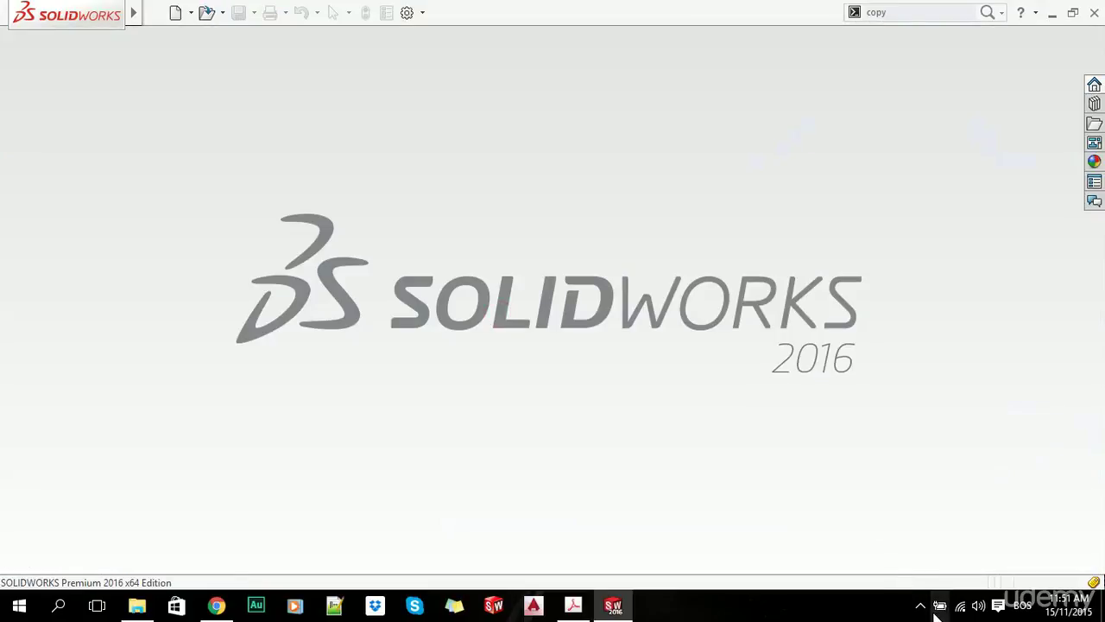